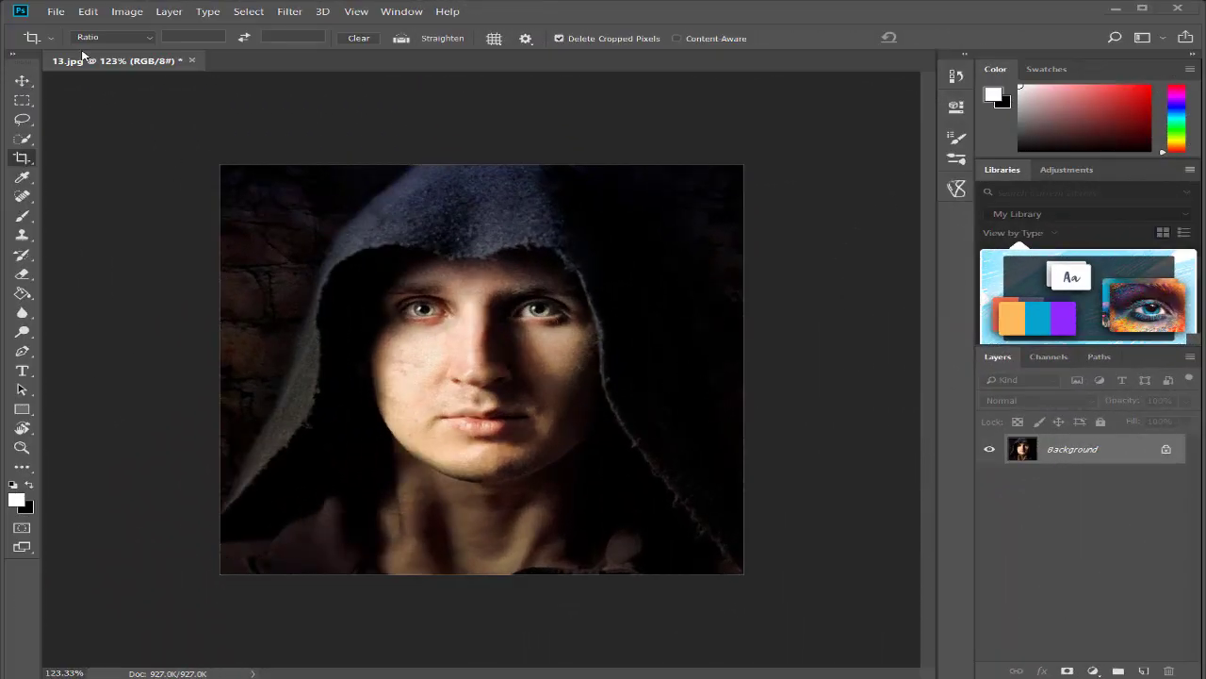
Step: Embed the cracked-surface image from Downloads over the hooded portrait with Place Embedded
click(56, 11)
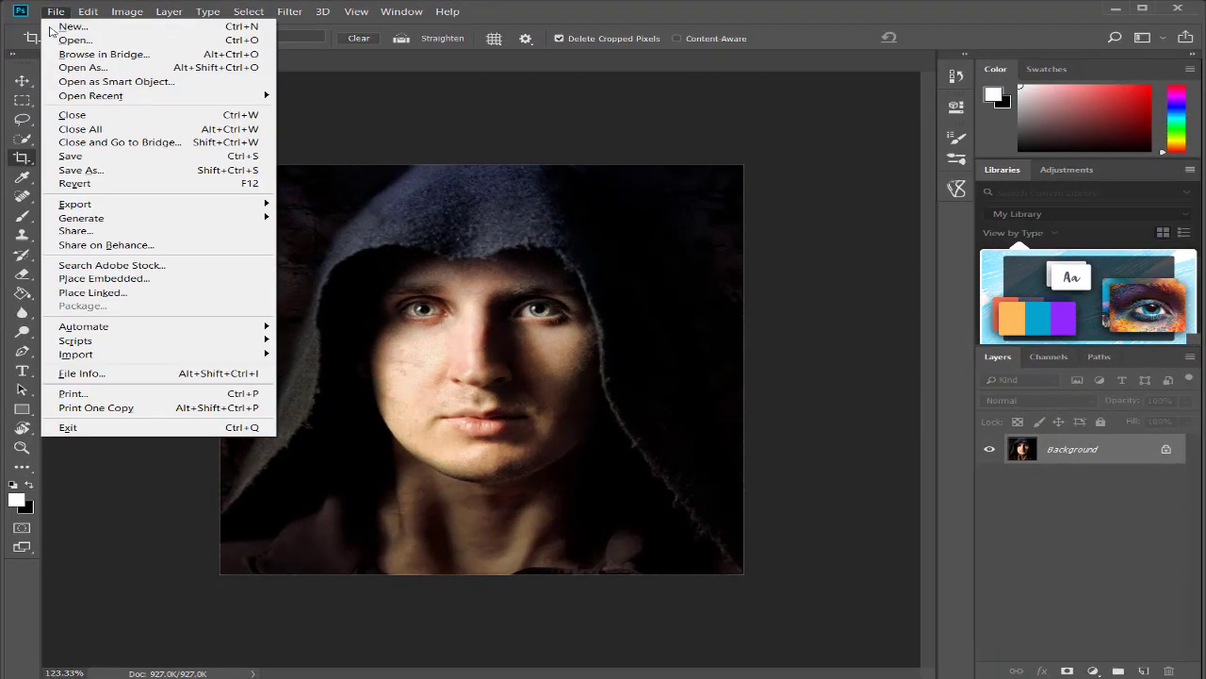
click(94, 281)
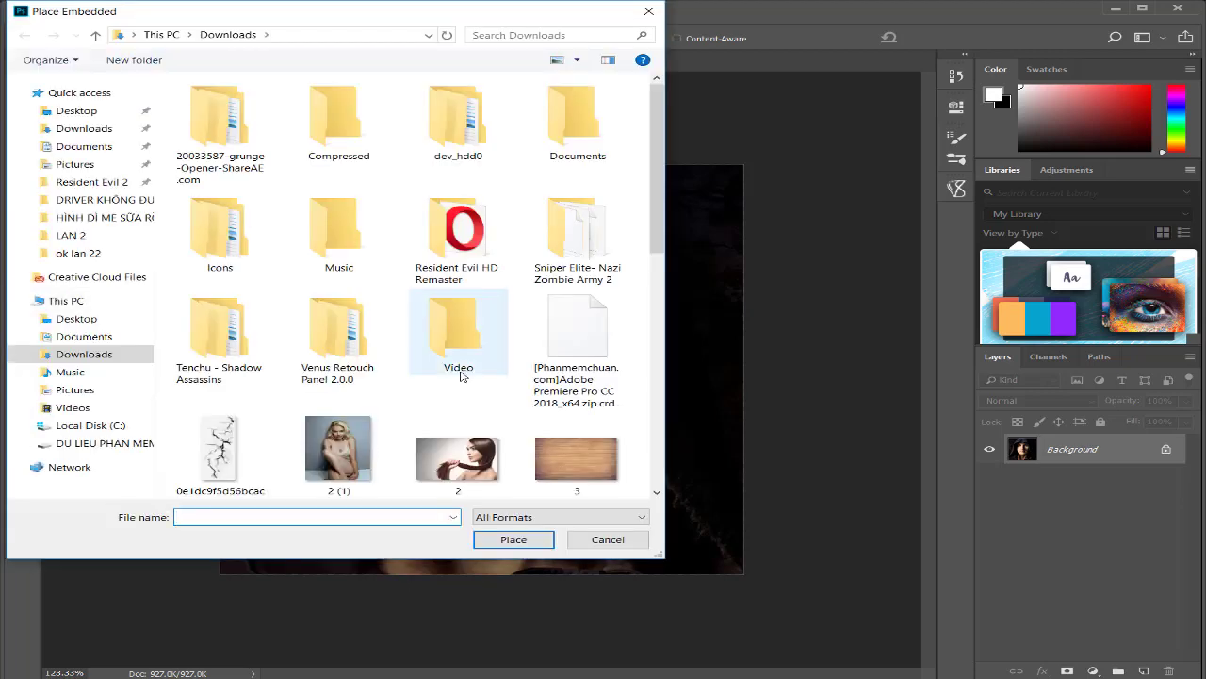
scroll(451, 386, down, 2)
click(226, 426)
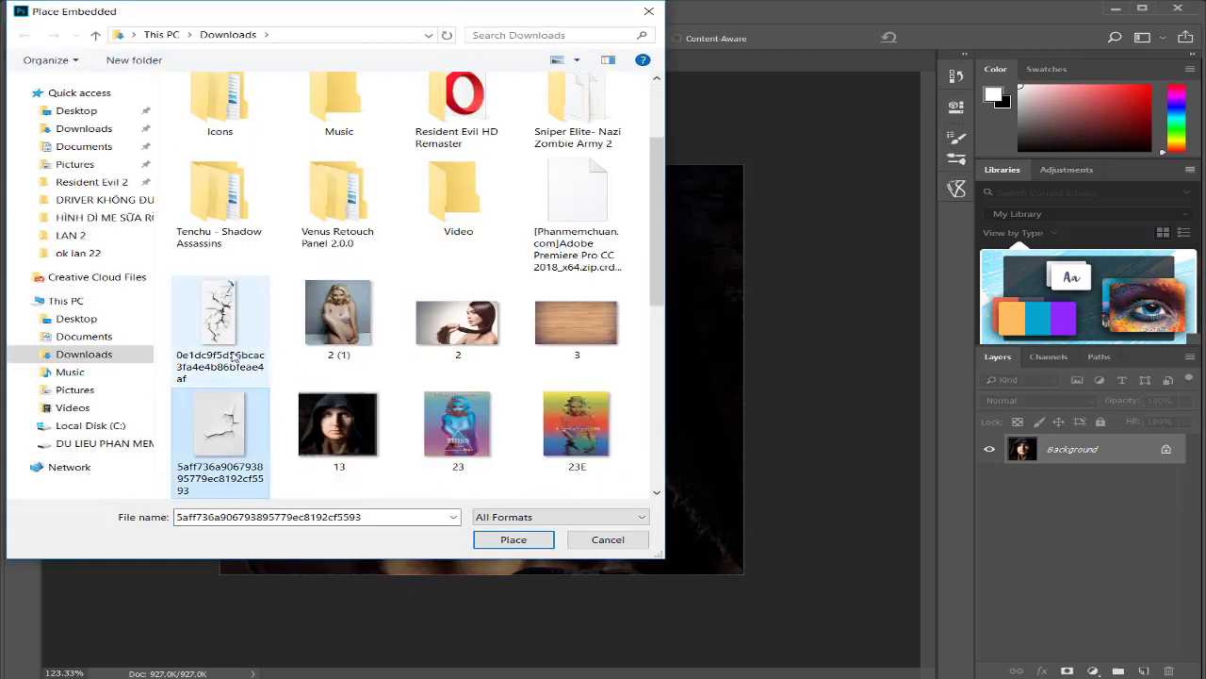
click(514, 539)
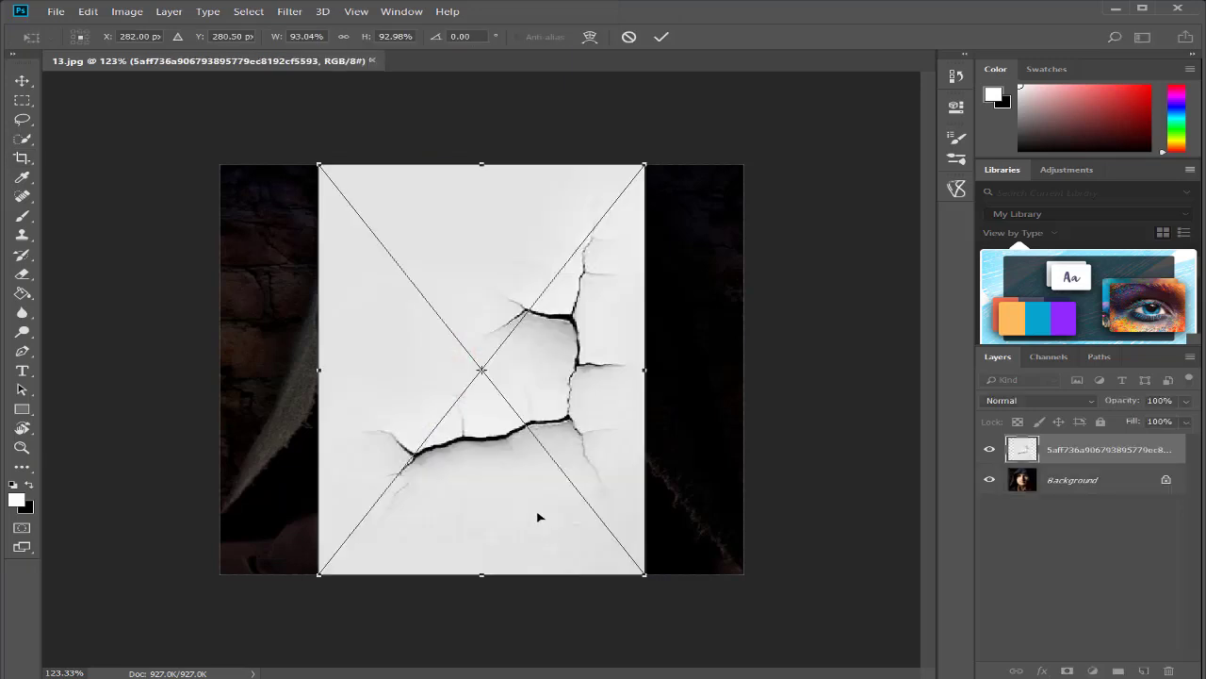
Step: Commit the crack image placement and set its layer blend mode to Multiply
click(662, 37)
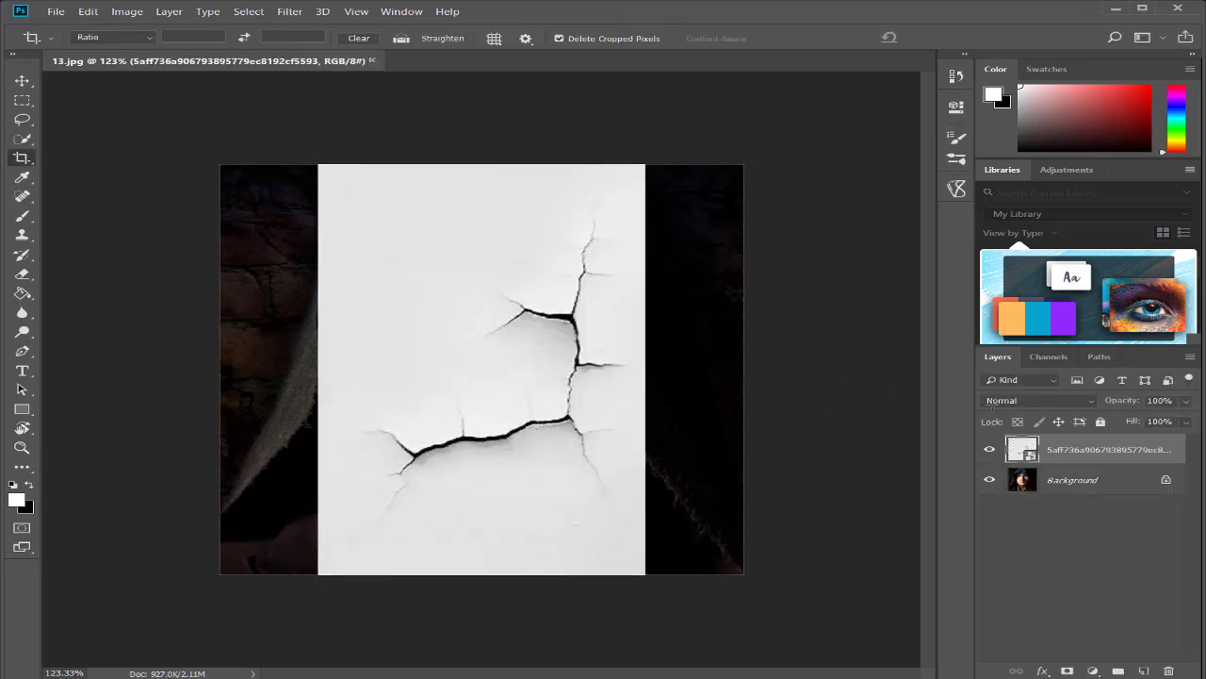
click(1037, 403)
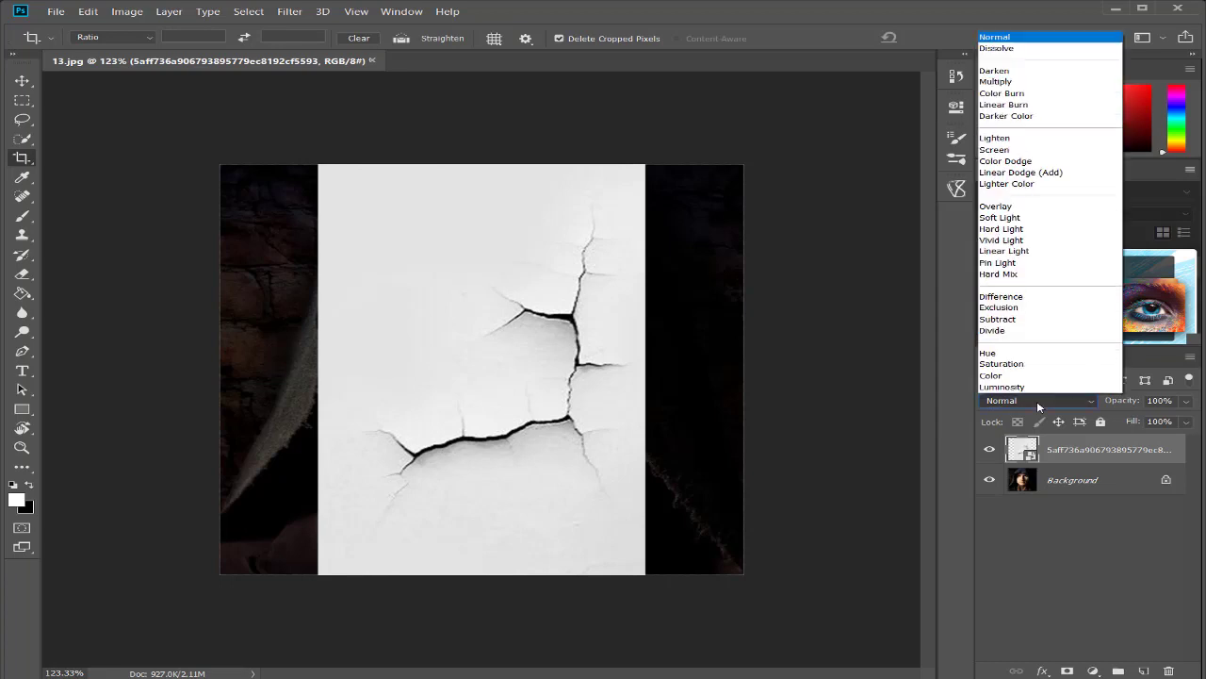
click(1004, 150)
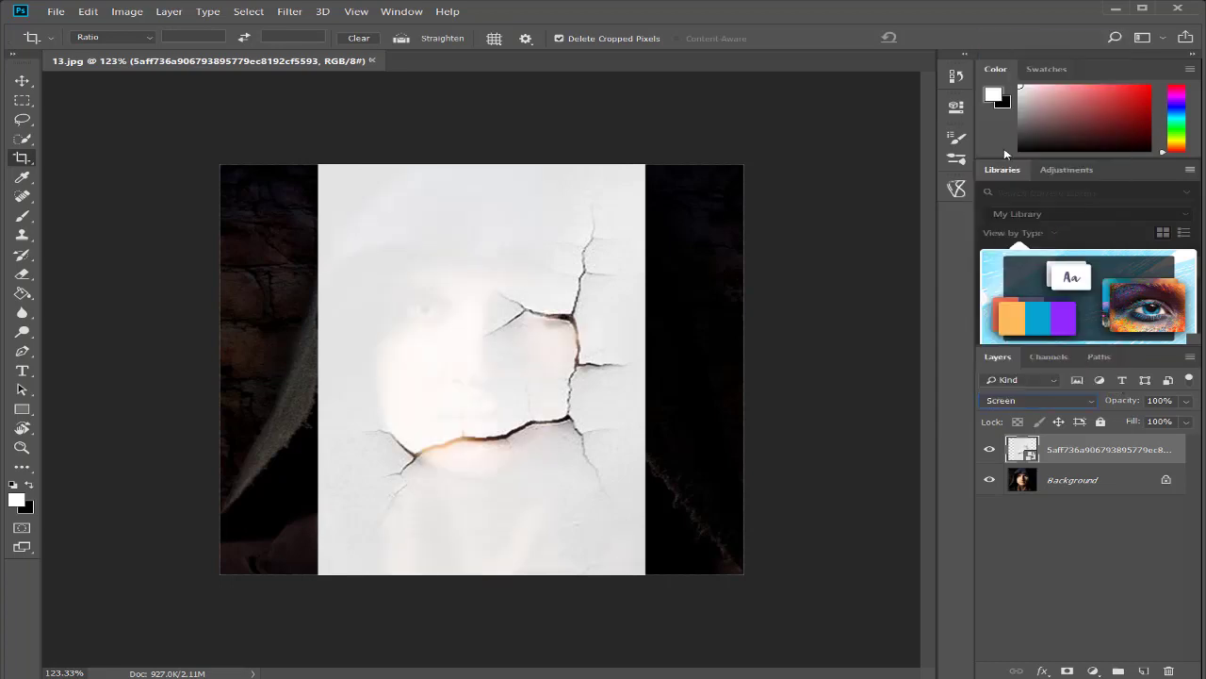
click(1027, 403)
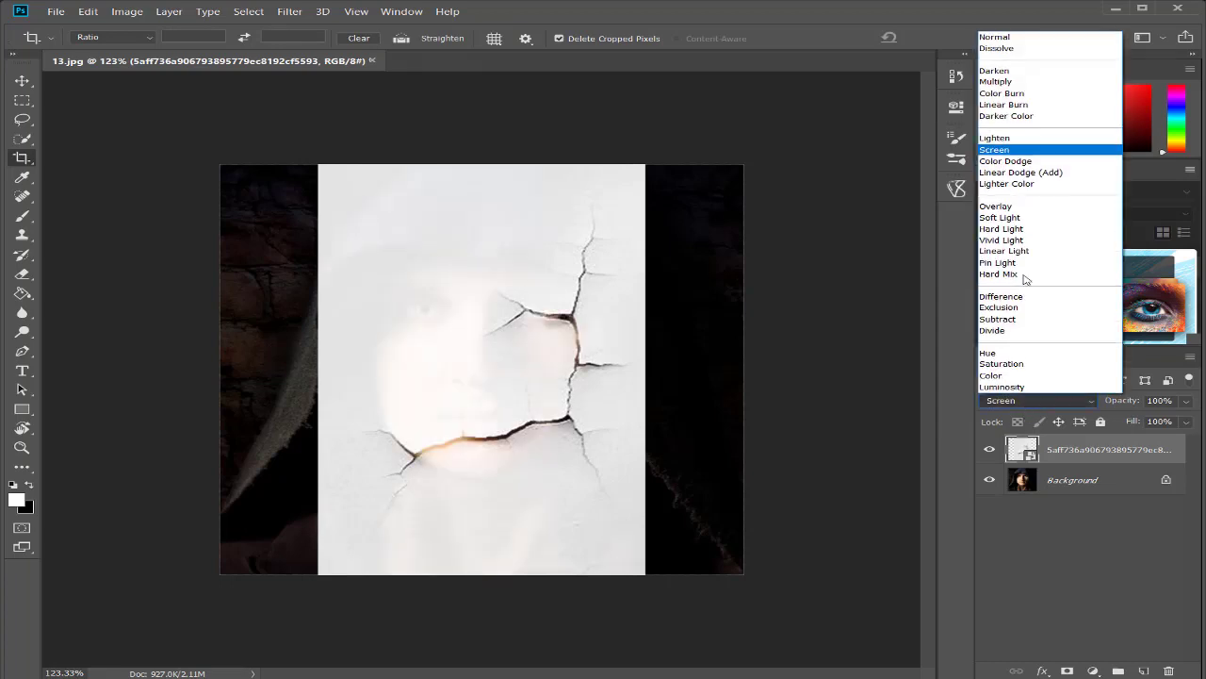
click(1027, 83)
key(ctrl)
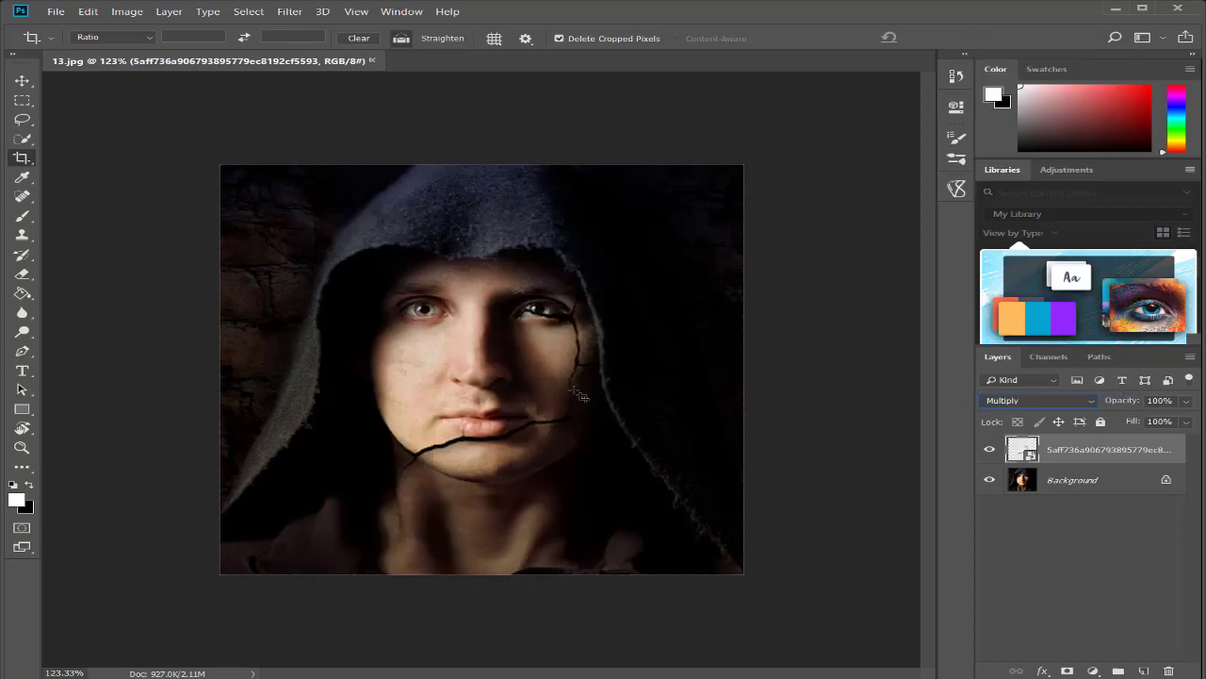
Step: Shrink the crack layer to about 70% and move it down over the face
click(20, 84)
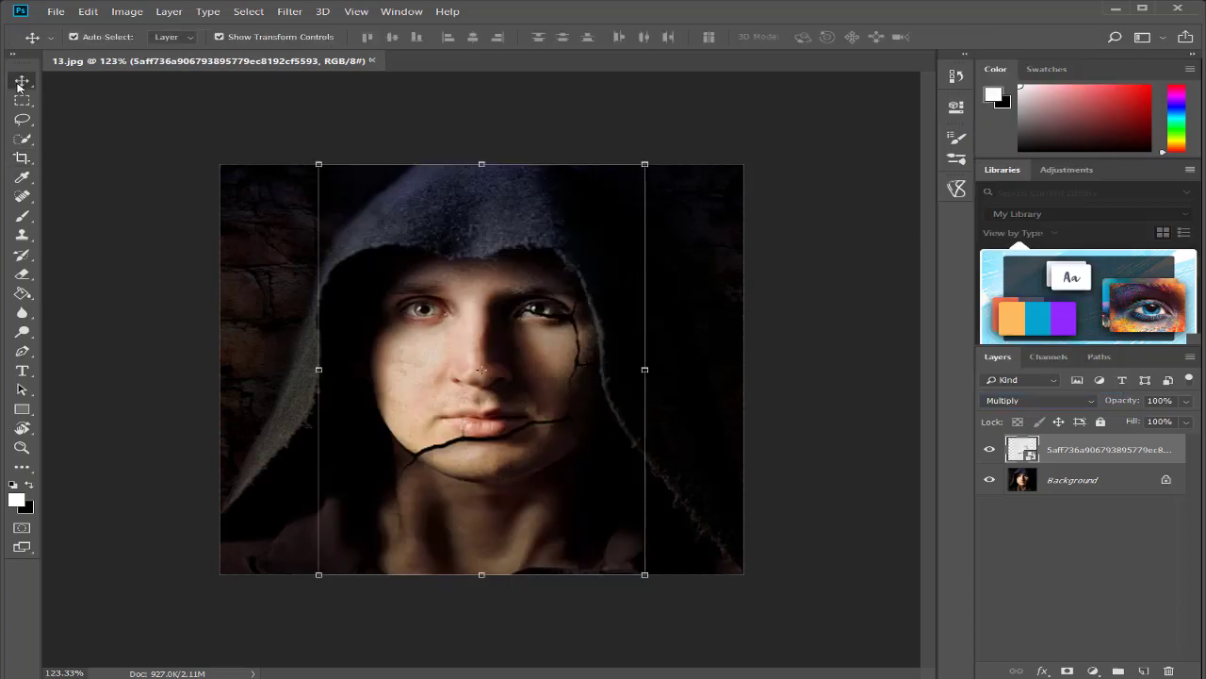
drag(319, 164, 351, 207)
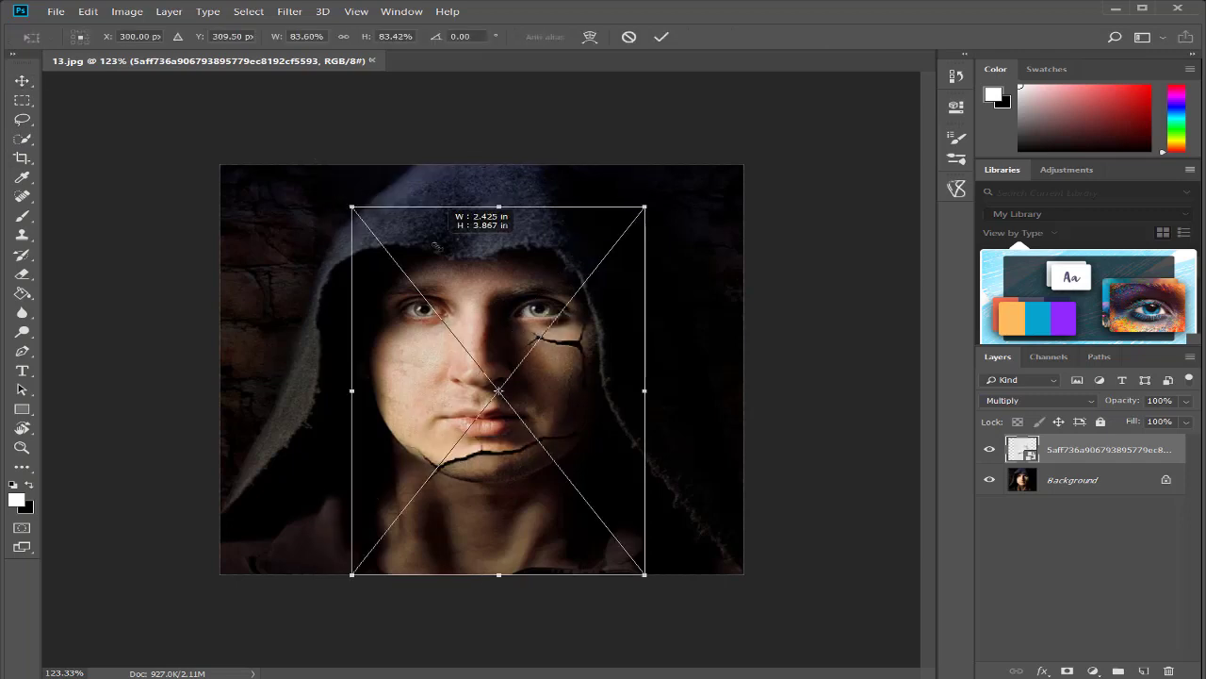
drag(433, 247, 462, 302)
drag(520, 441, 507, 407)
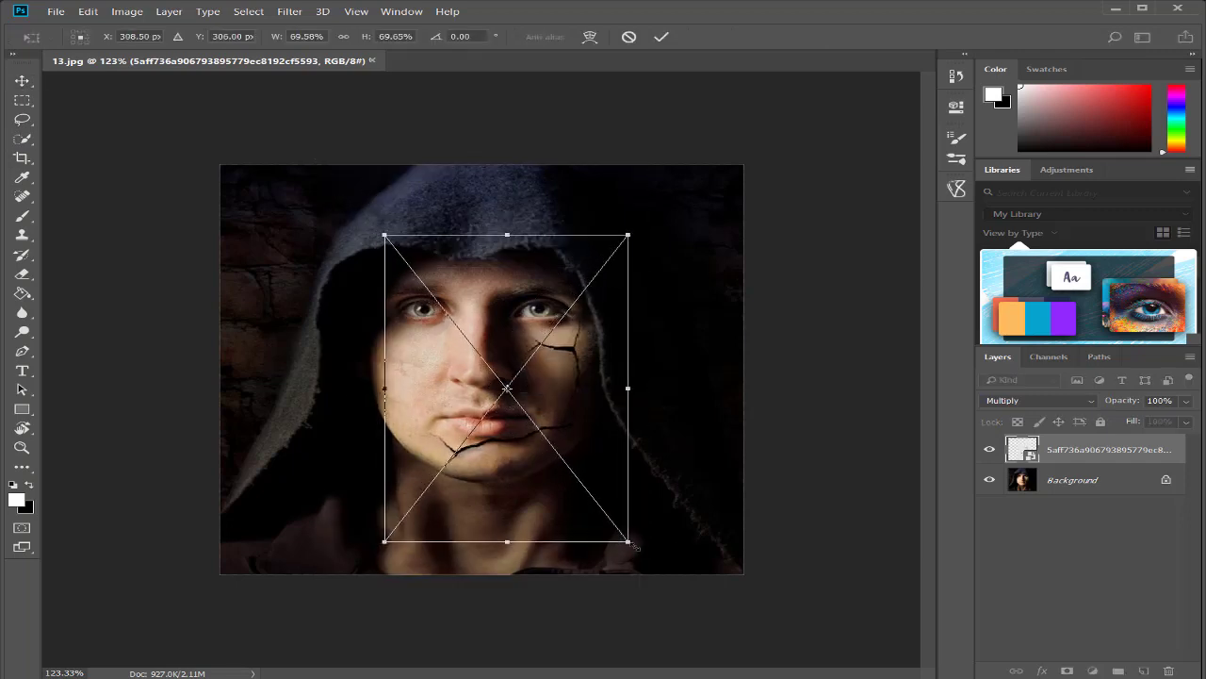
drag(628, 543, 620, 464)
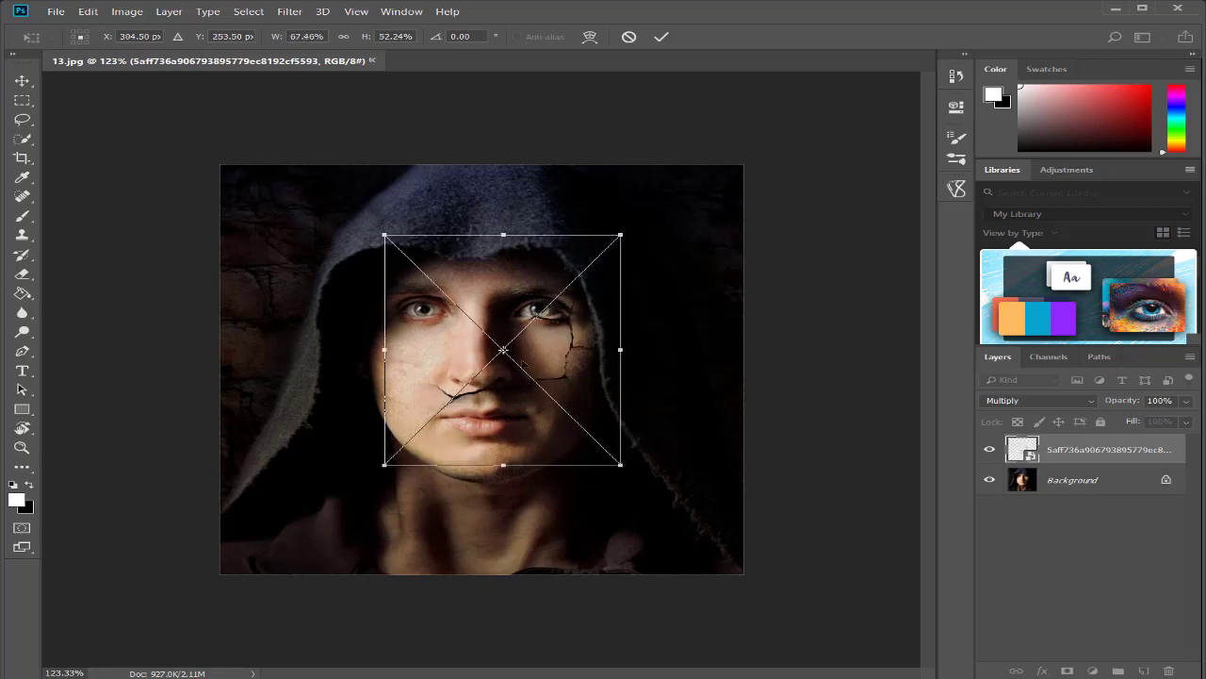
drag(528, 349, 529, 407)
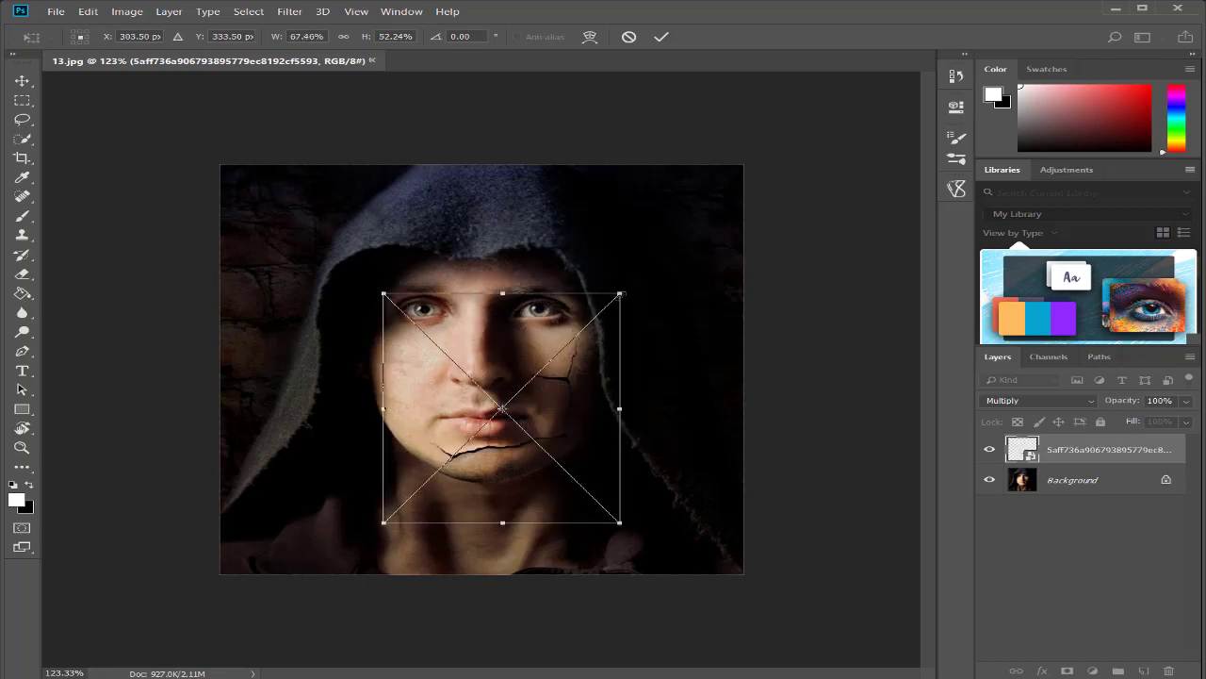
Step: Refine the crack layer's edges to span eyes to chin, commit, and deselect
drag(620, 294, 618, 276)
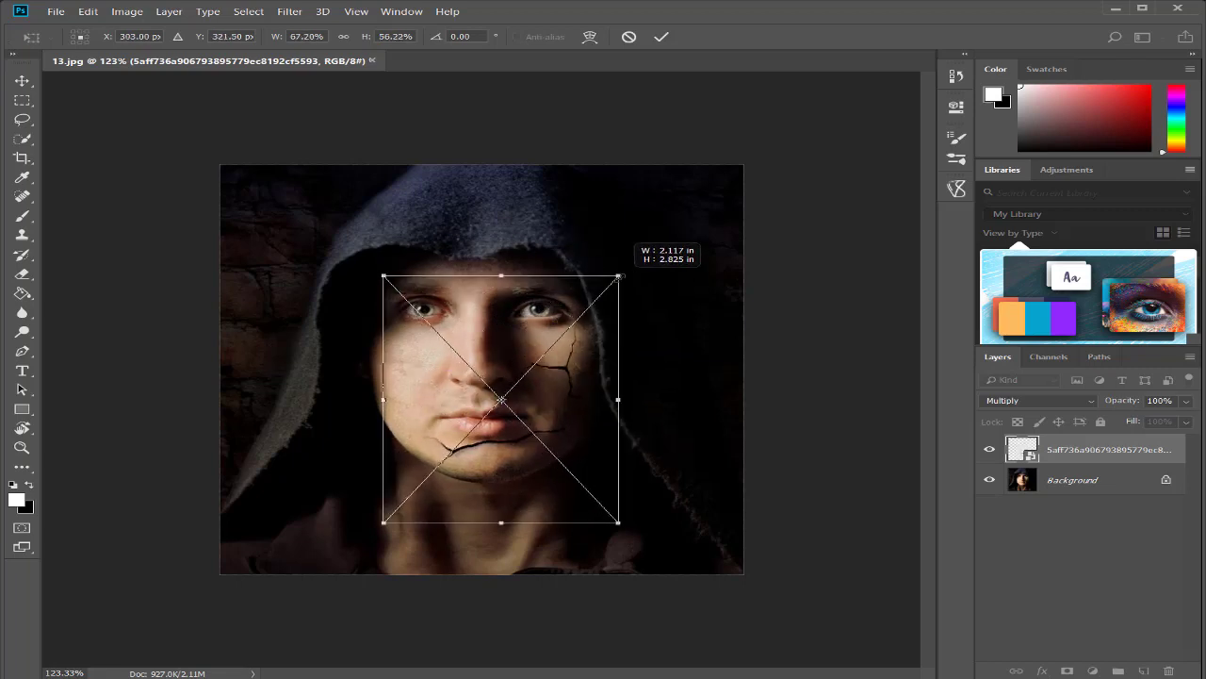
drag(618, 276, 615, 270)
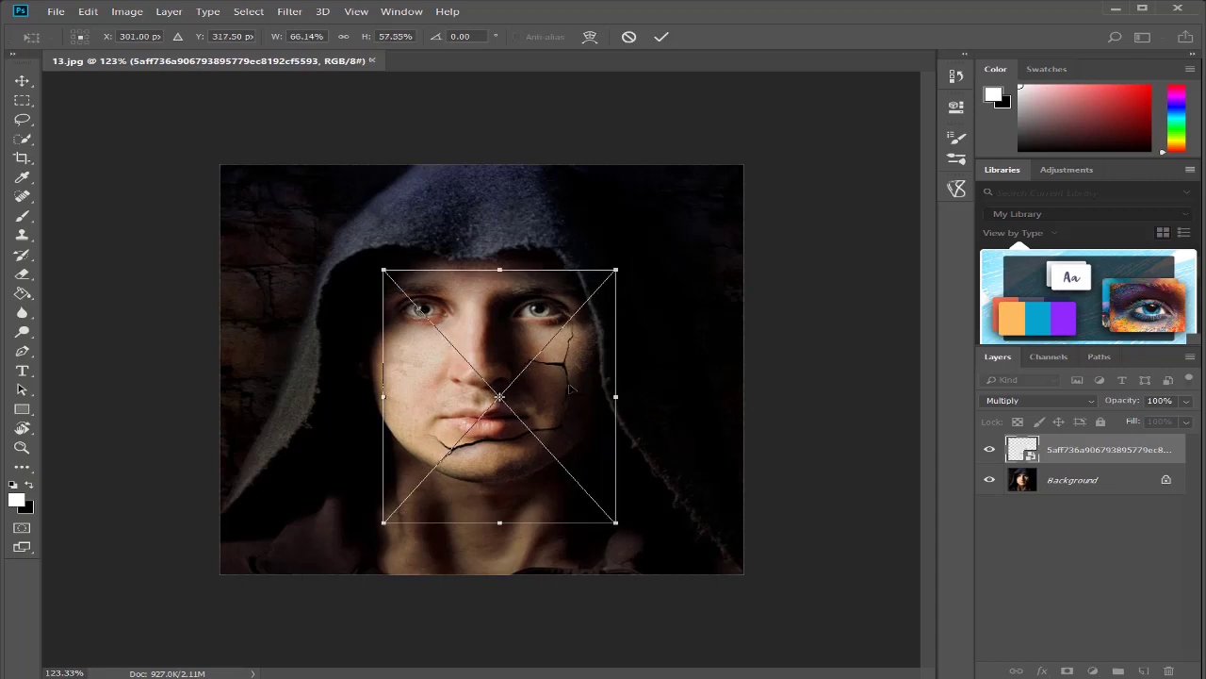
drag(363, 396, 360, 396)
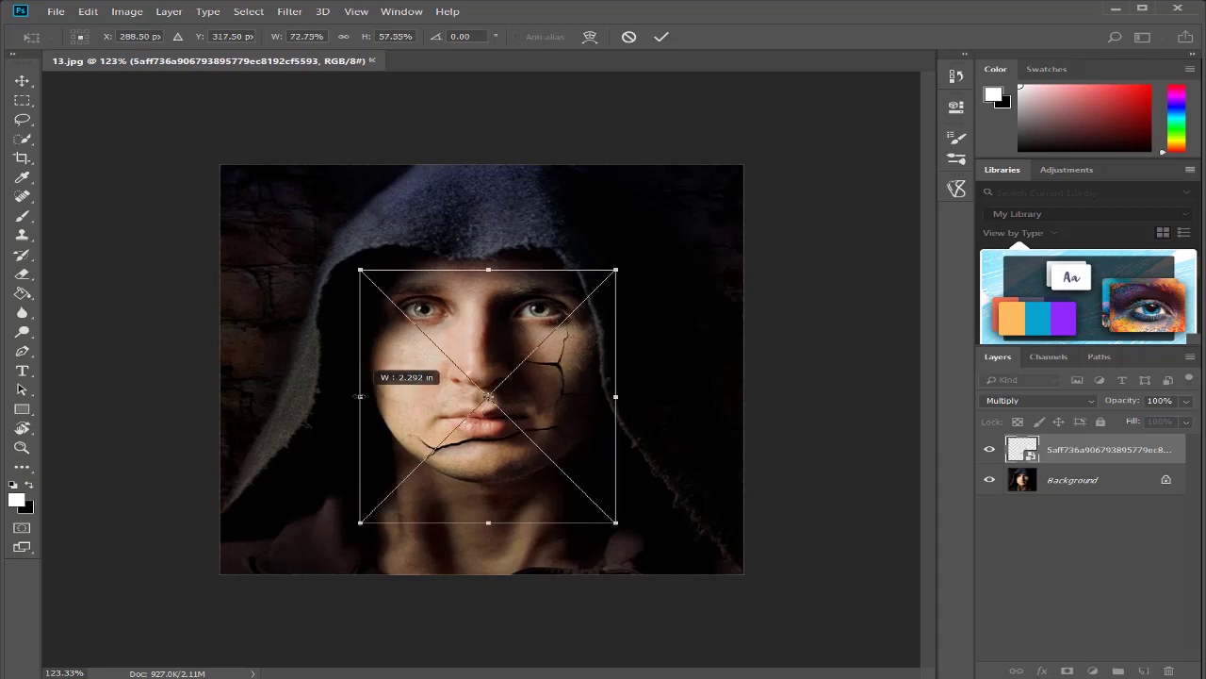
drag(617, 526, 610, 513)
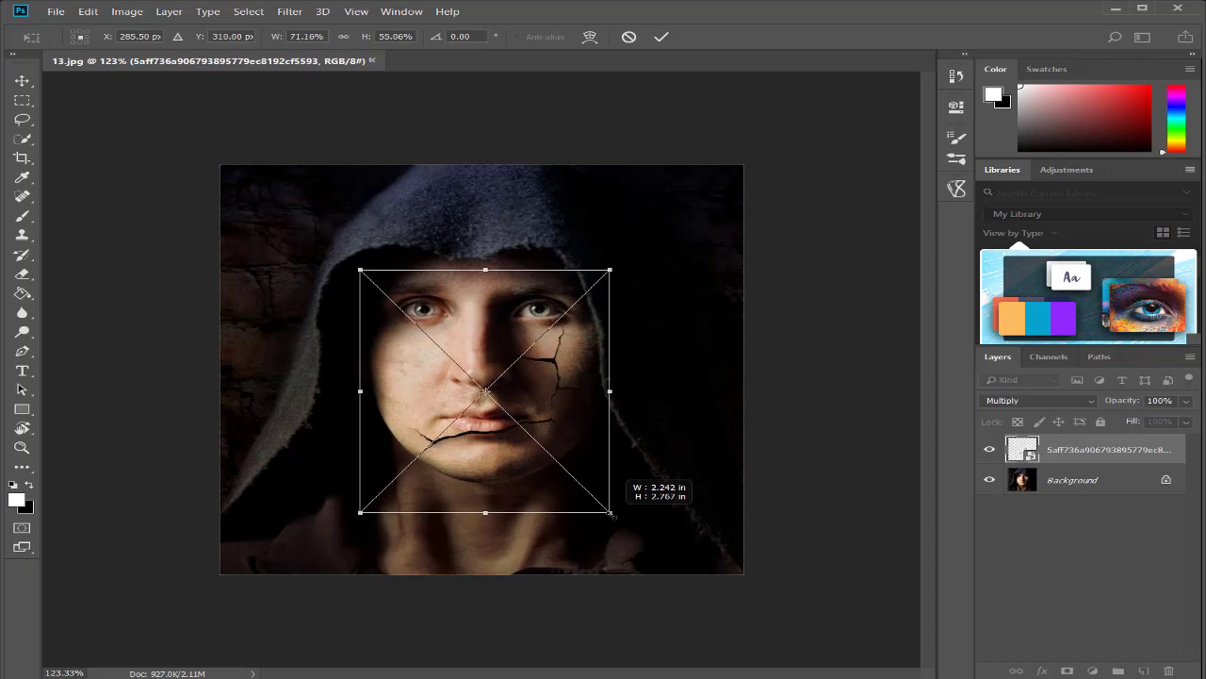
drag(484, 511, 484, 525)
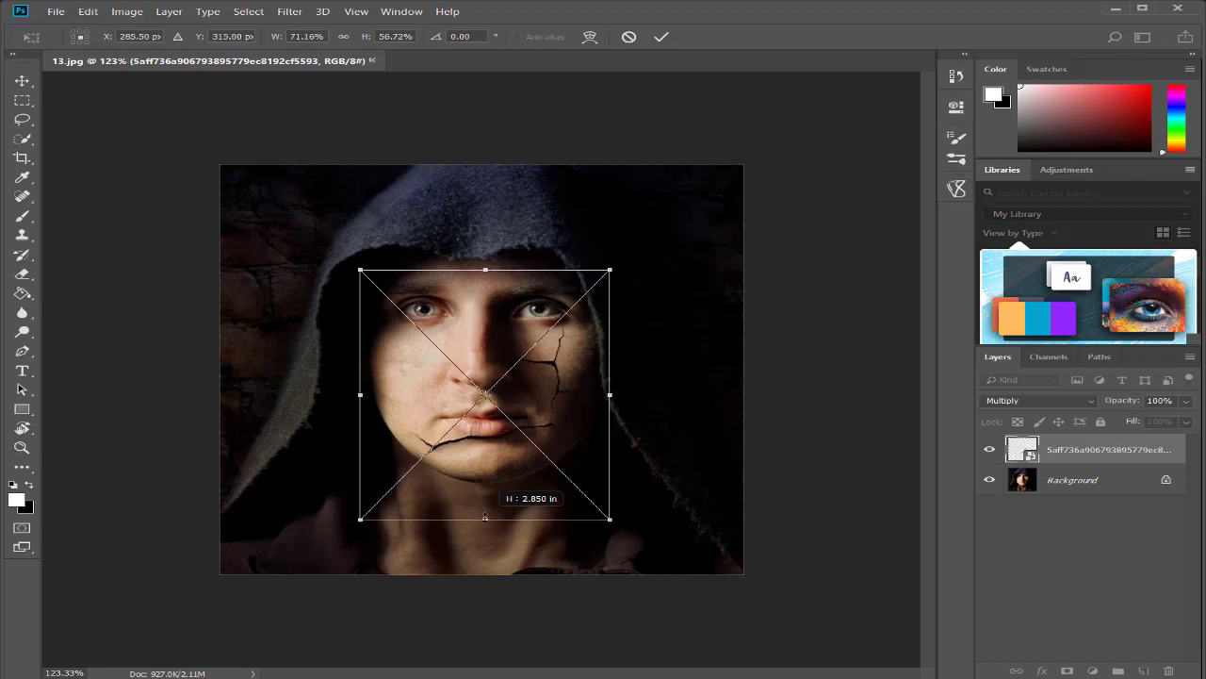
click(661, 38)
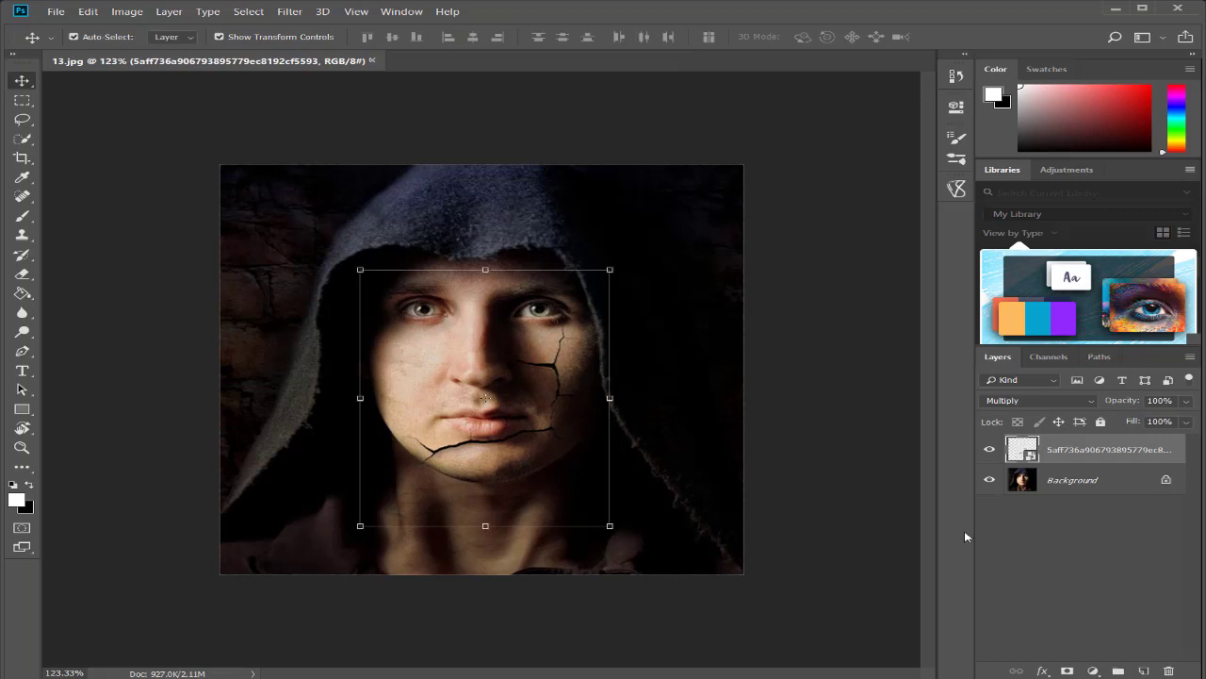
click(897, 200)
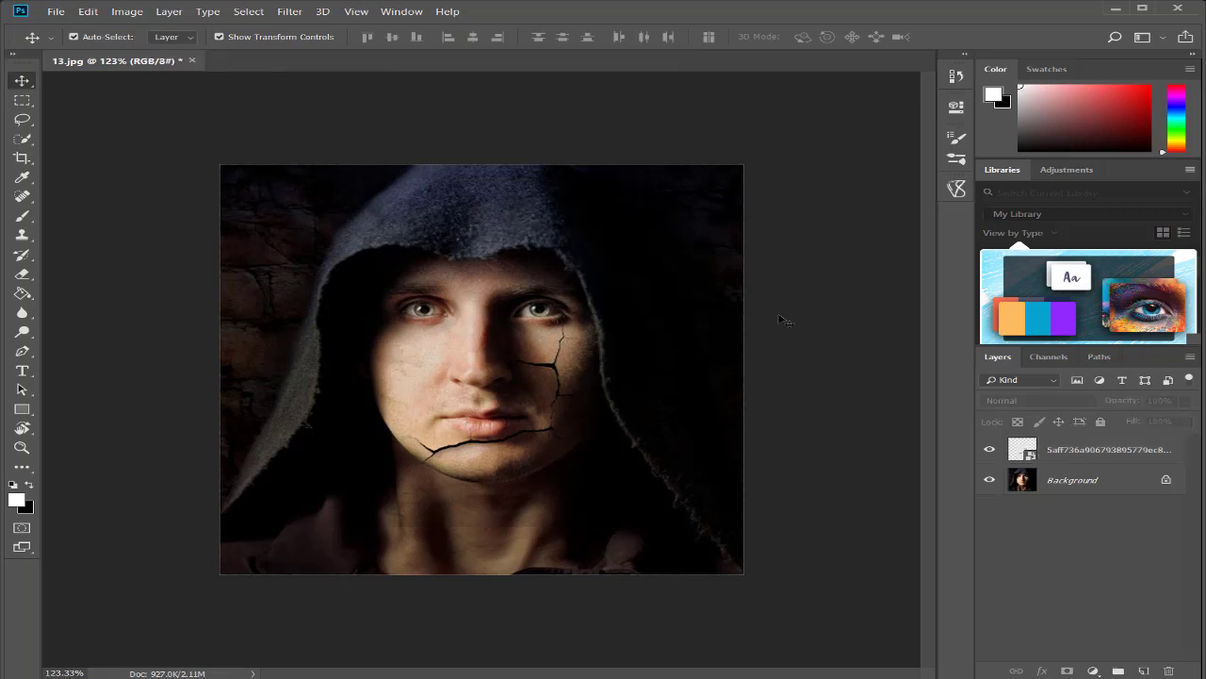
Step: Embed a second copy of the crack image from Downloads and commit its placement
click(55, 10)
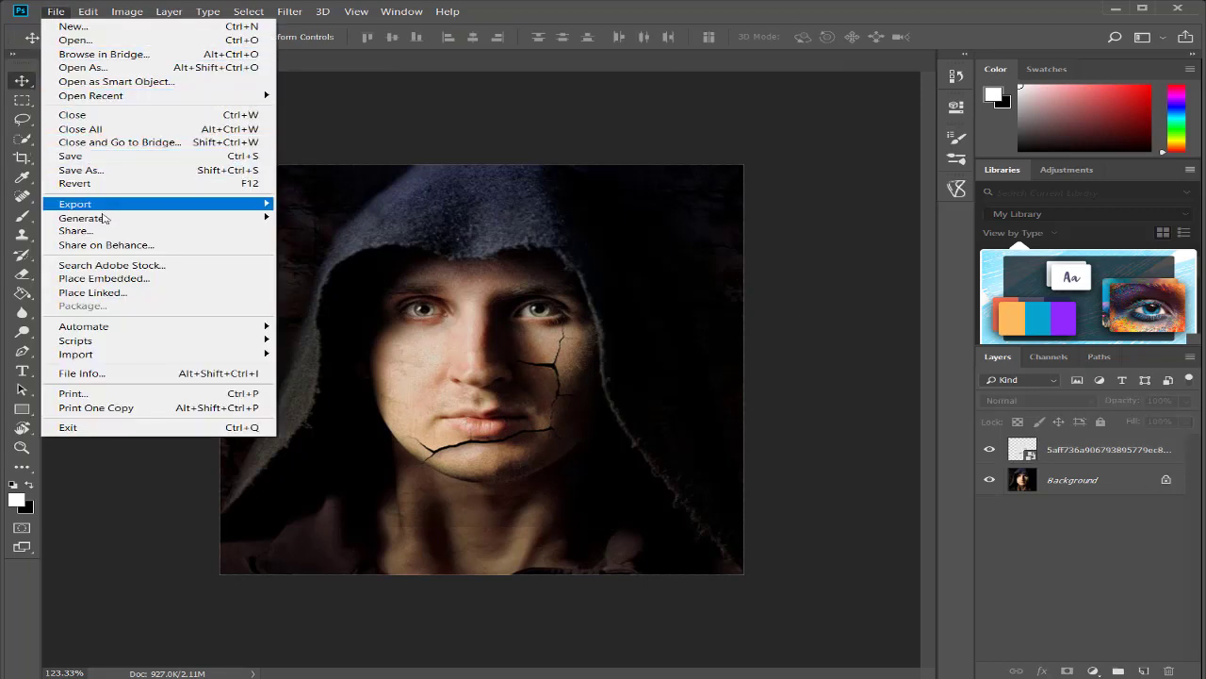
click(103, 278)
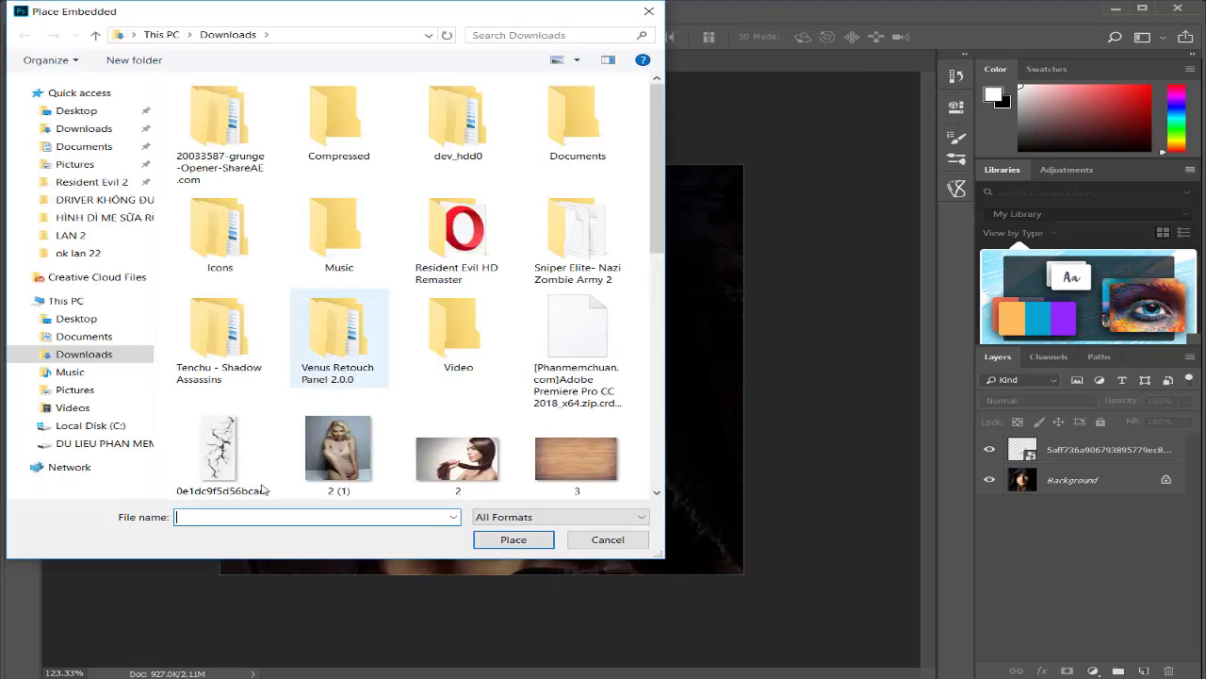
click(233, 476)
double_click(234, 475)
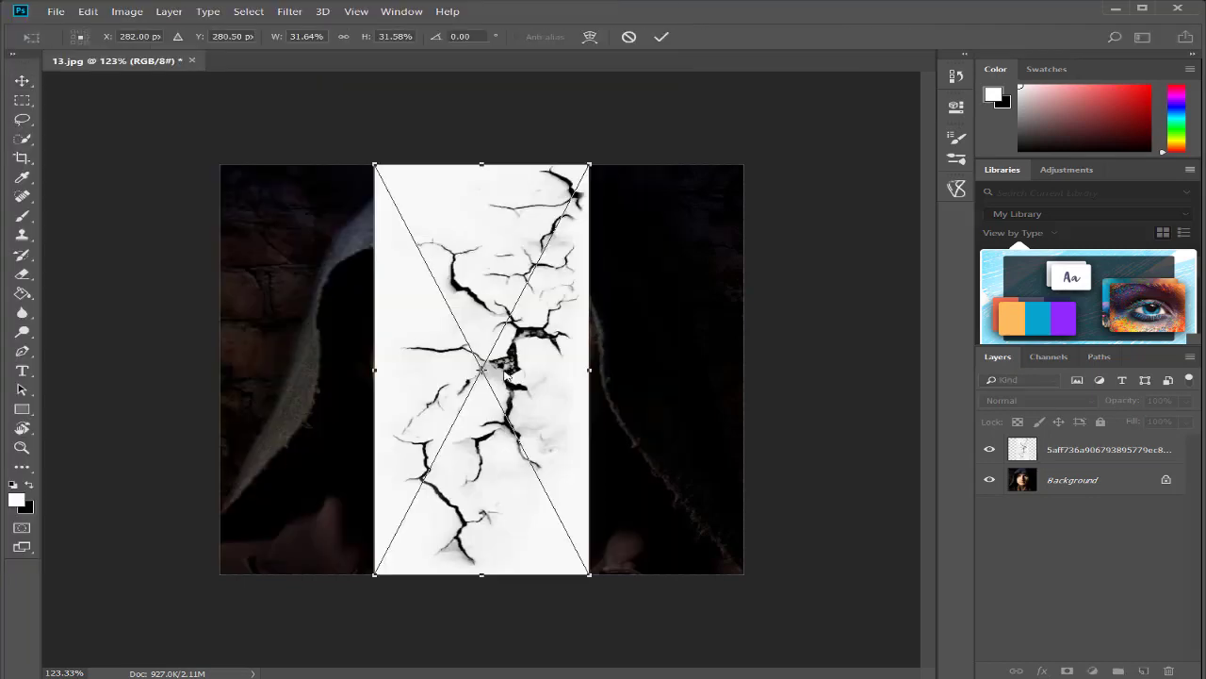
click(661, 37)
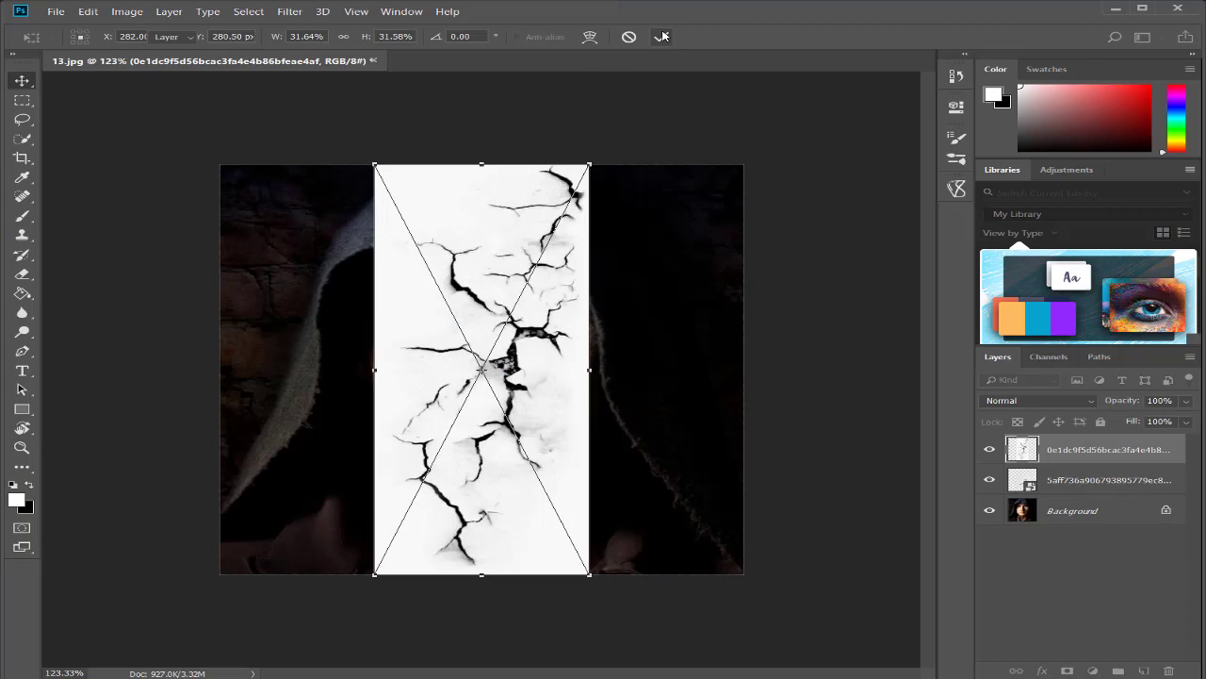
click(1037, 399)
Step: Set the second crack layer to Multiply and resize it over the face's left side
click(995, 83)
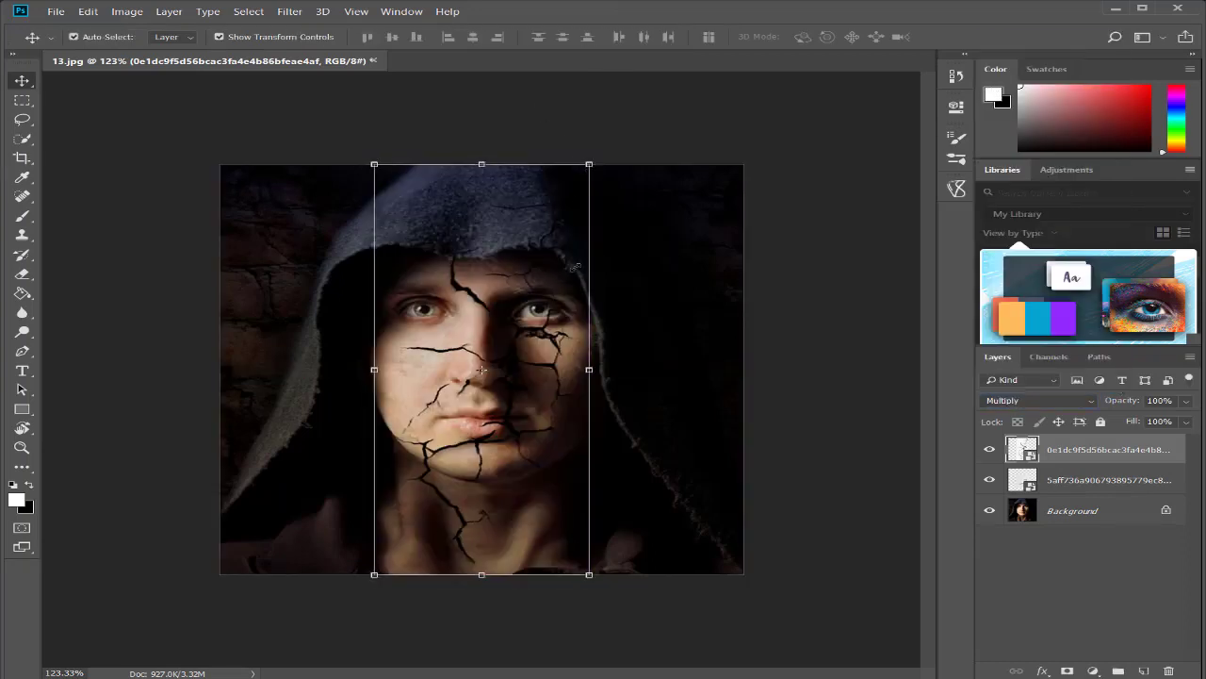
drag(589, 164, 512, 277)
mouse_move(453, 396)
mouse_down()
mouse_move(469, 370)
mouse_move(441, 372)
mouse_up()
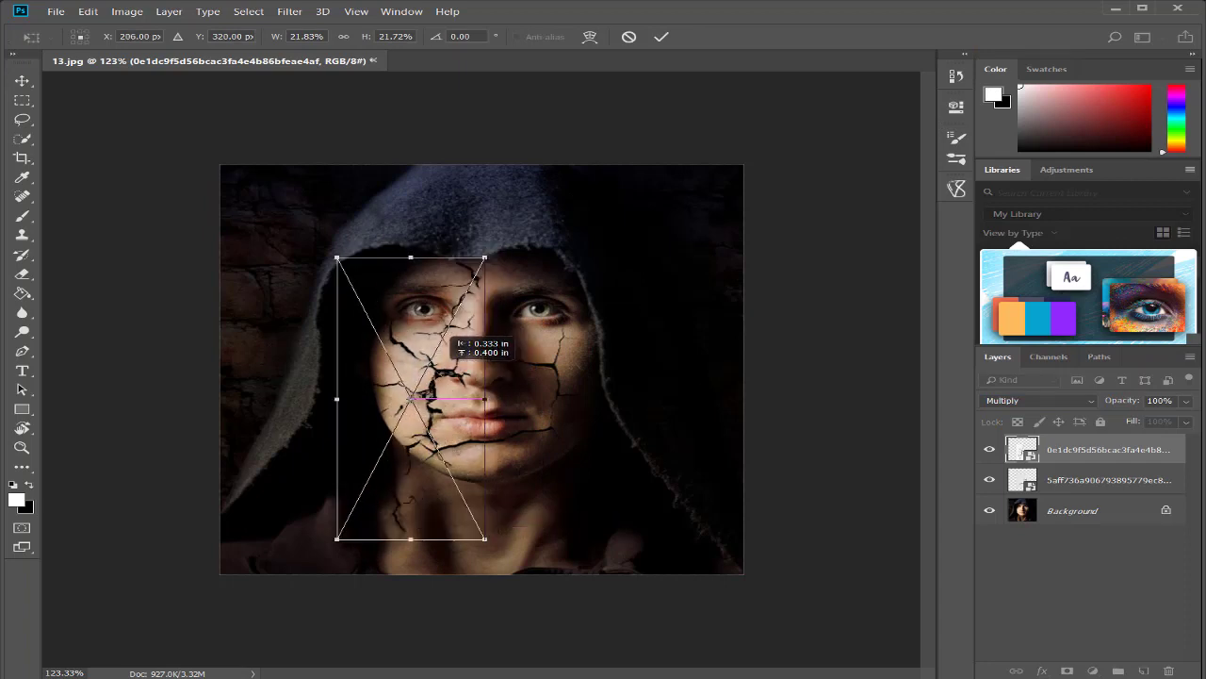
mouse_move(484, 256)
mouse_down()
mouse_move(509, 259)
mouse_move(505, 247)
mouse_up()
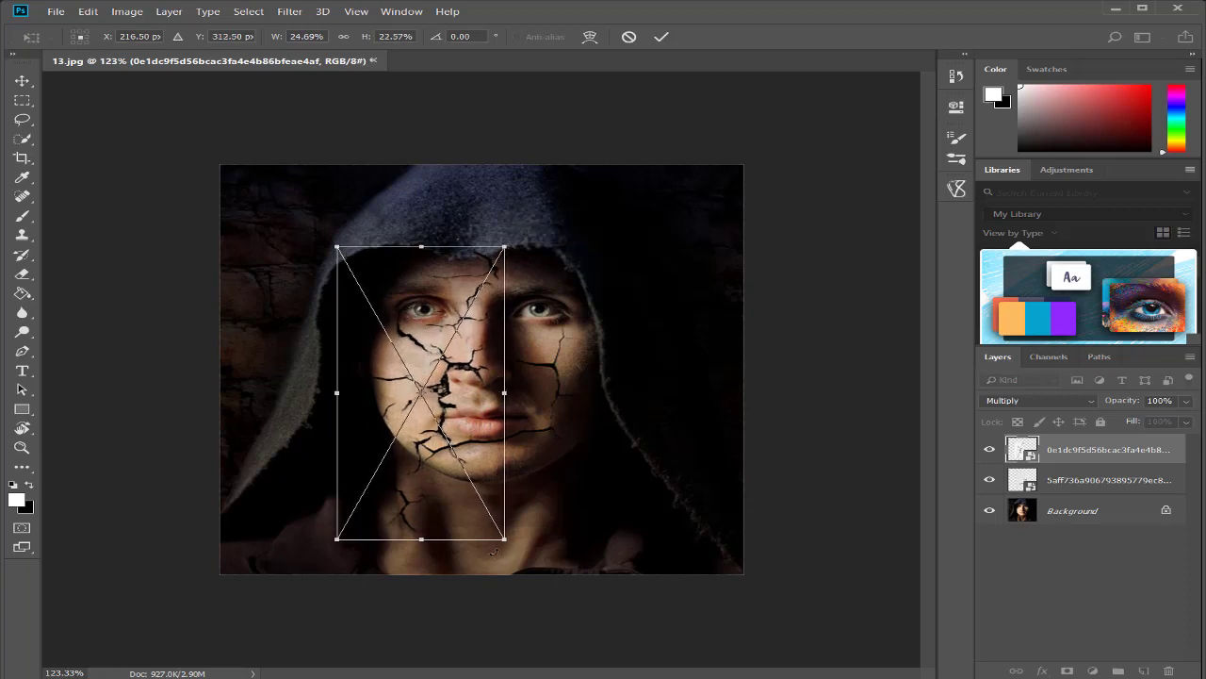
mouse_move(500, 537)
mouse_down()
mouse_move(465, 500)
mouse_move(484, 498)
mouse_up()
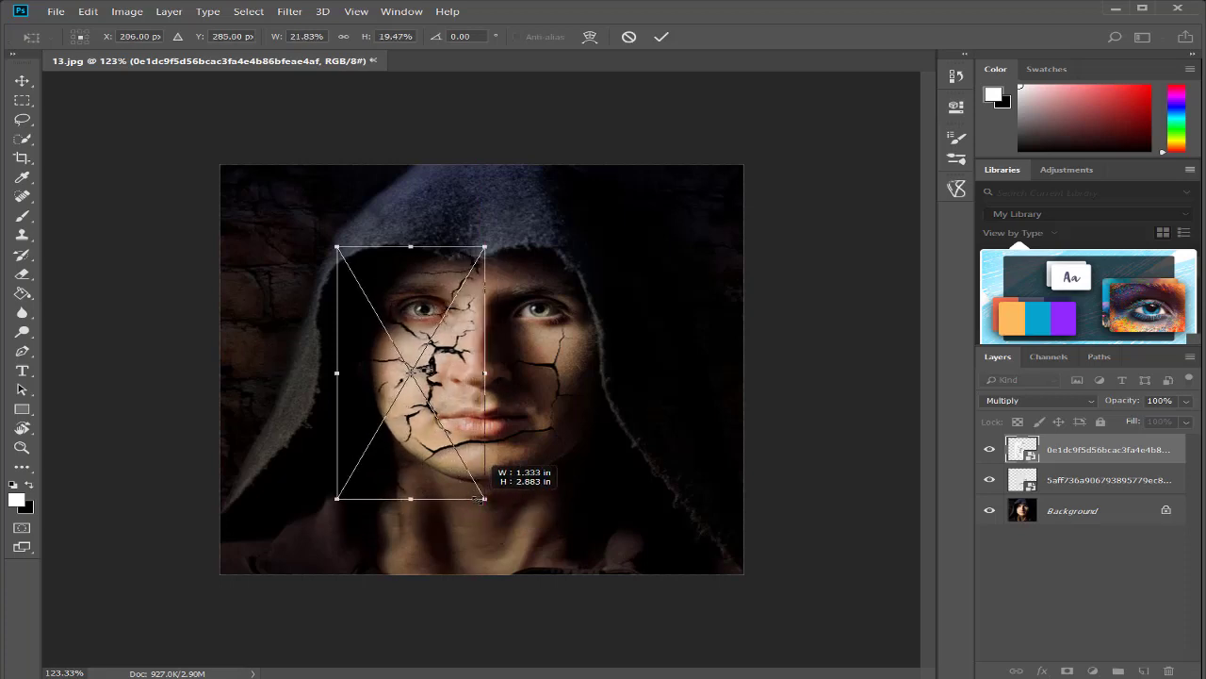
click(660, 36)
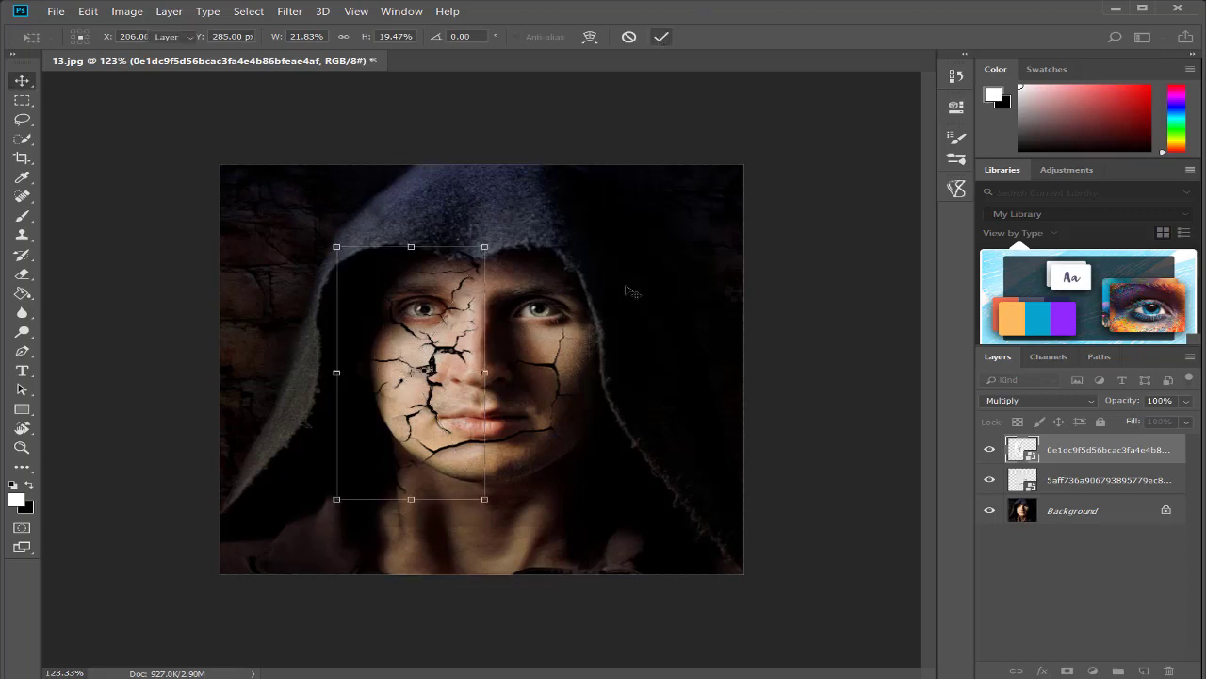
Step: Merge both crack layers with Ctrl+E and set the merged layer to Multiply
shift+click(1051, 482)
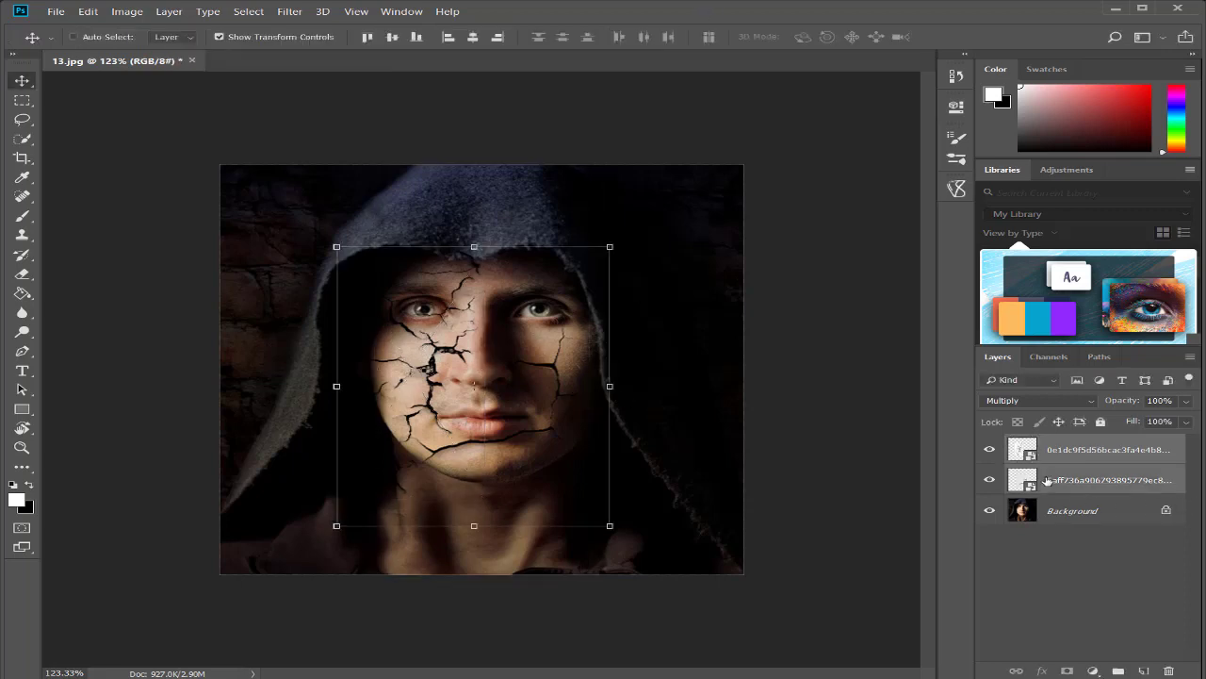
key(ctrl+e)
click(1034, 400)
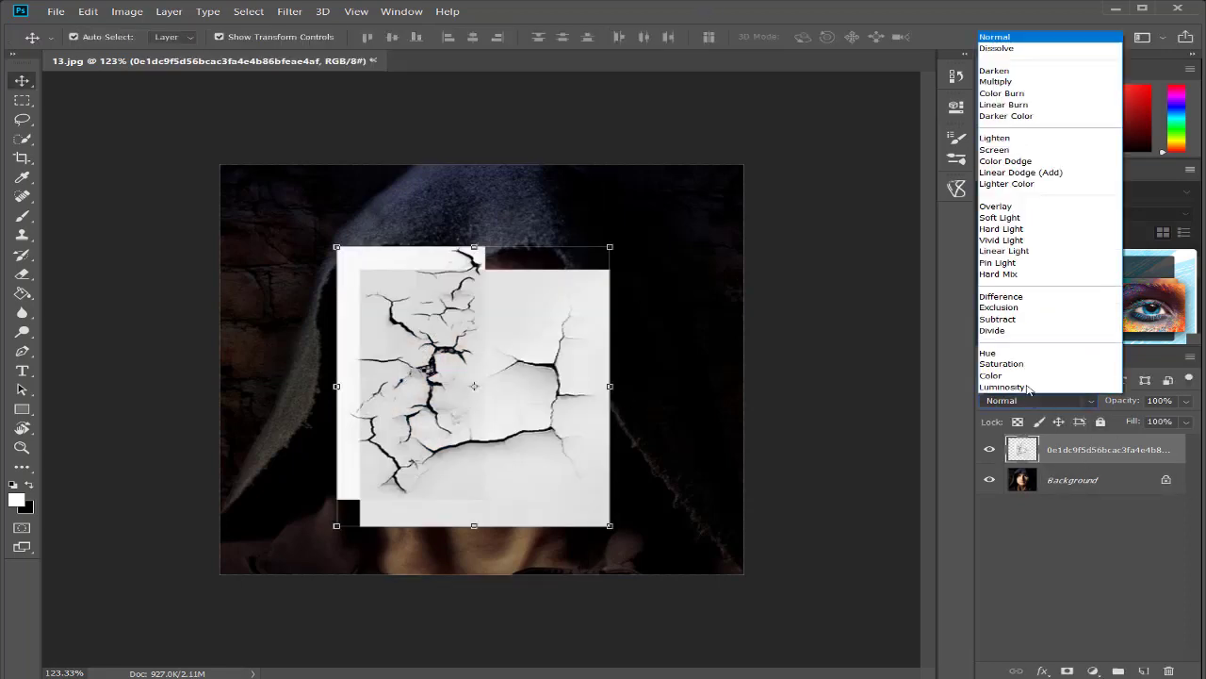
click(1027, 83)
click(658, 369)
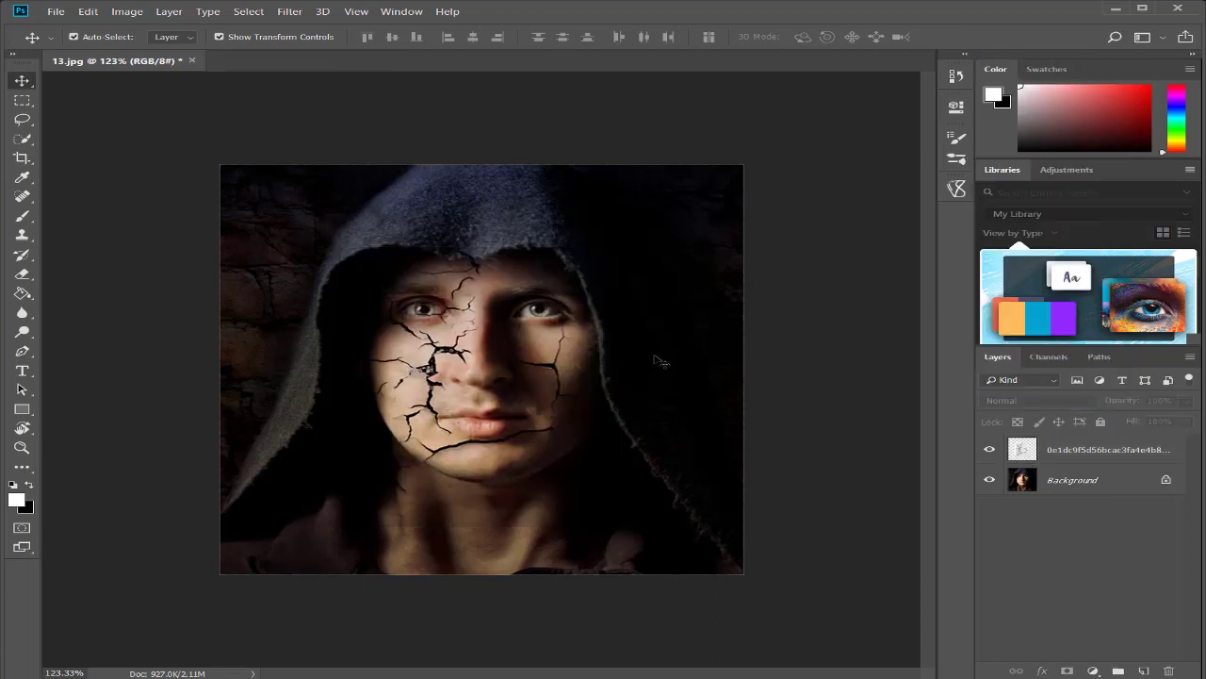
click(1093, 671)
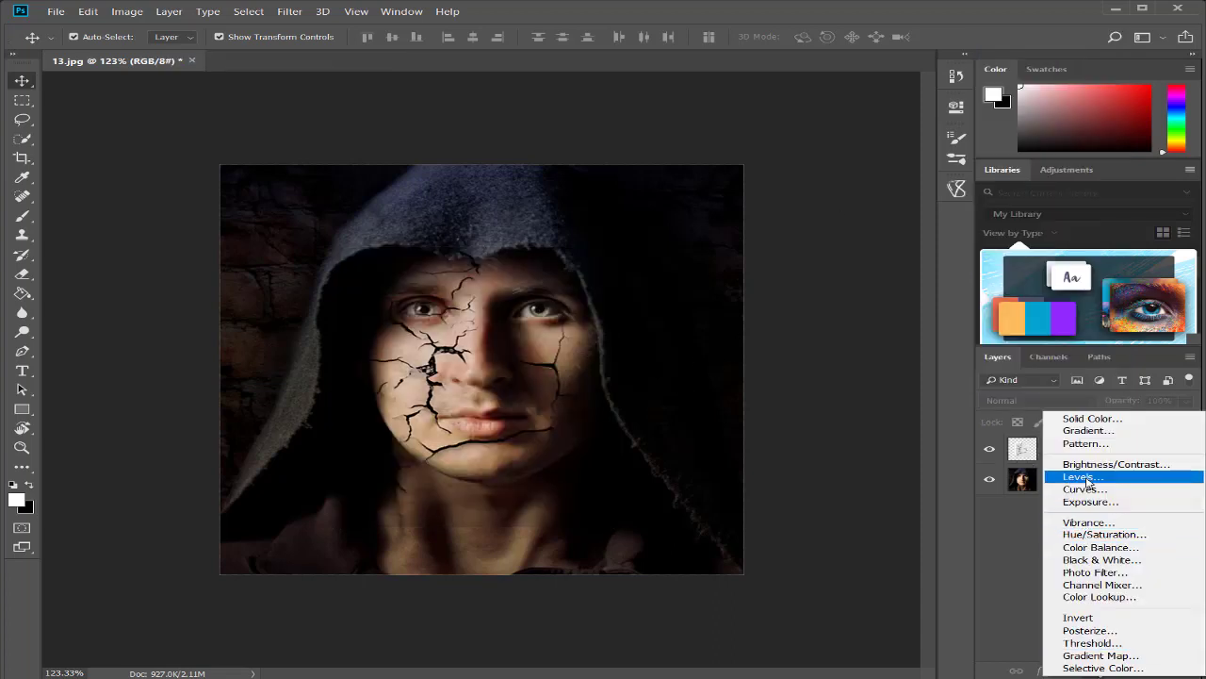
Step: Add a Levels layer clipped to the crack layer with inputs 63, 1.34 and 243
click(1046, 483)
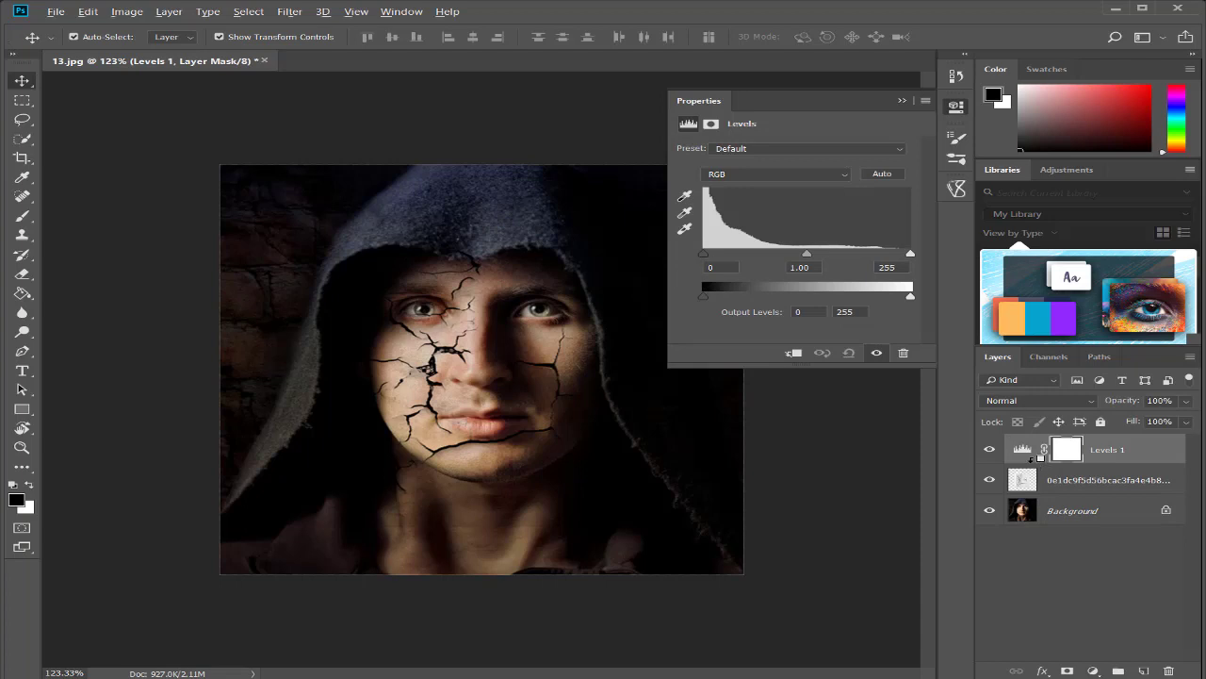
key(ctrl+alt+g)
drag(704, 255, 744, 256)
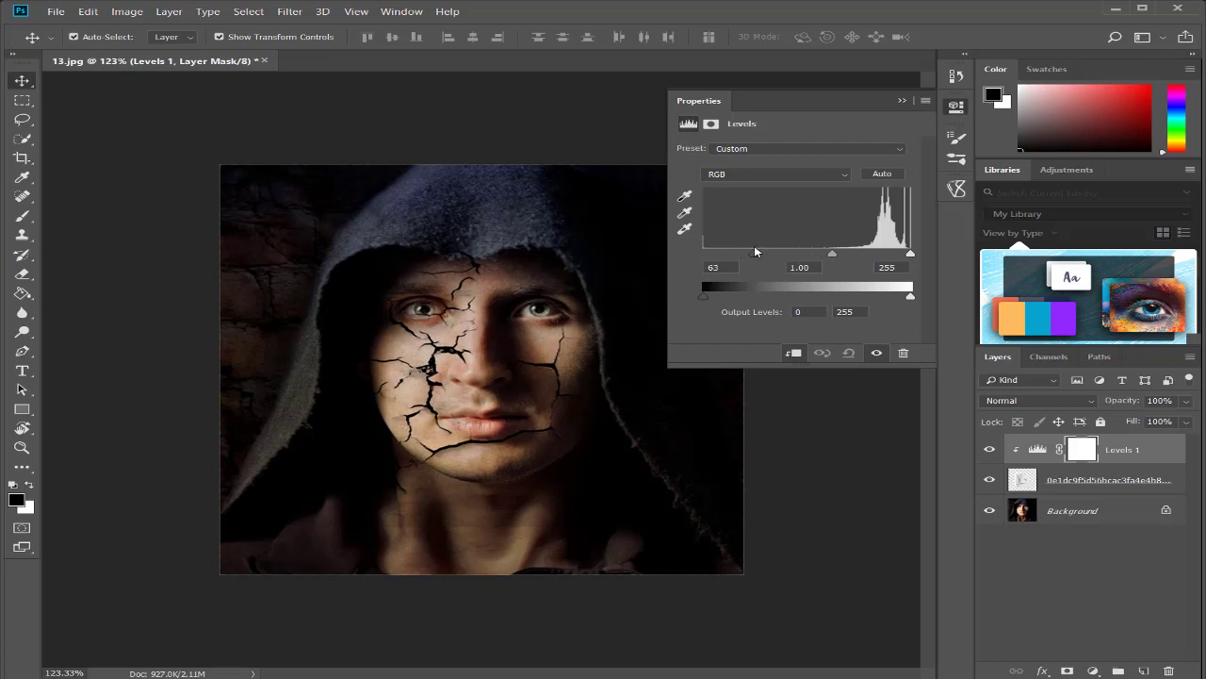
drag(910, 256, 902, 257)
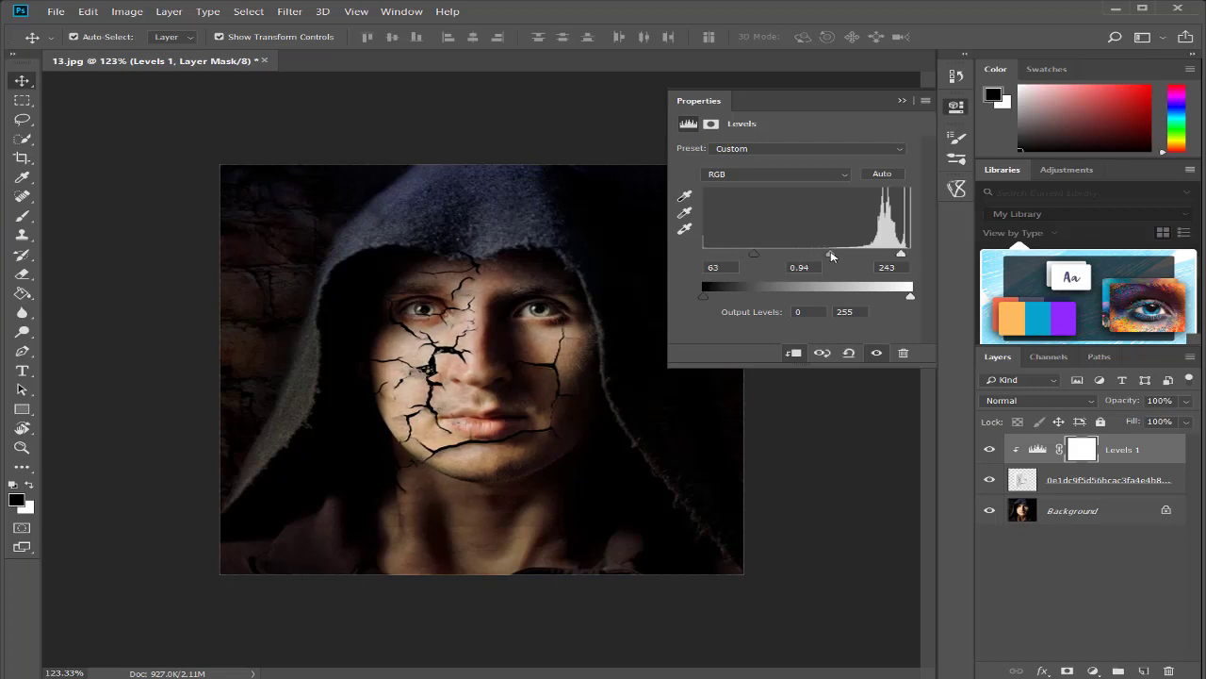
drag(821, 255, 816, 256)
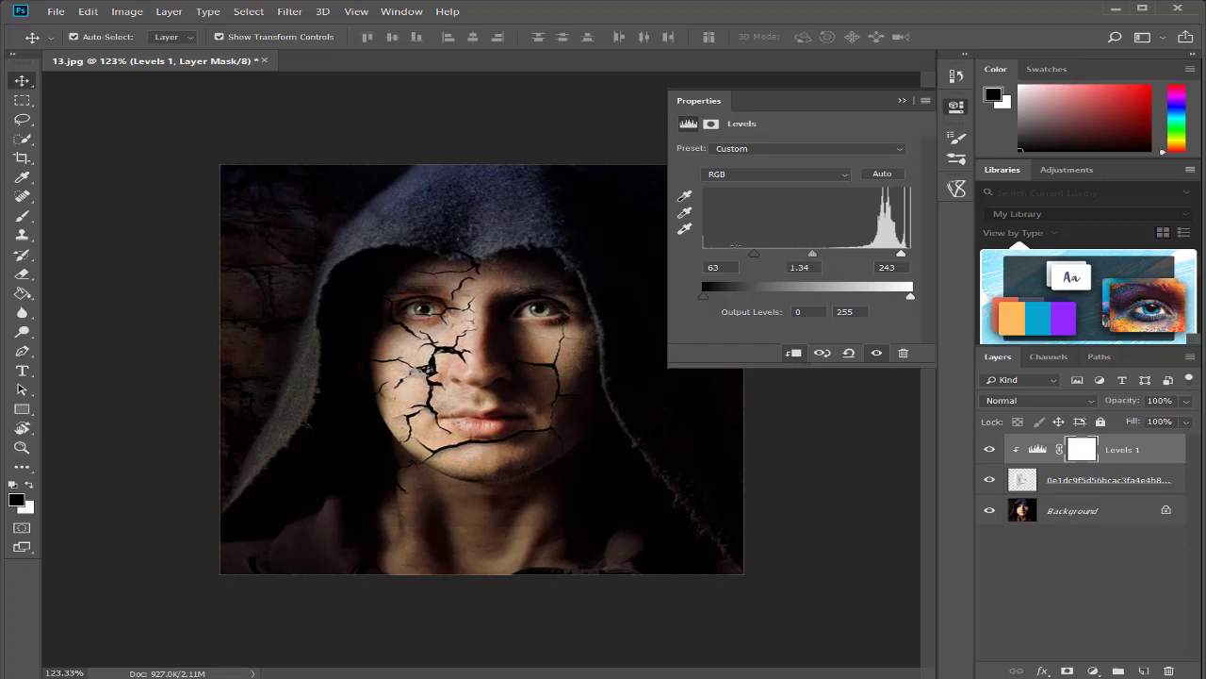
drag(755, 257, 771, 258)
Step: Close the Levels properties, zoom on the face, and add a mask to the crack layer
click(902, 100)
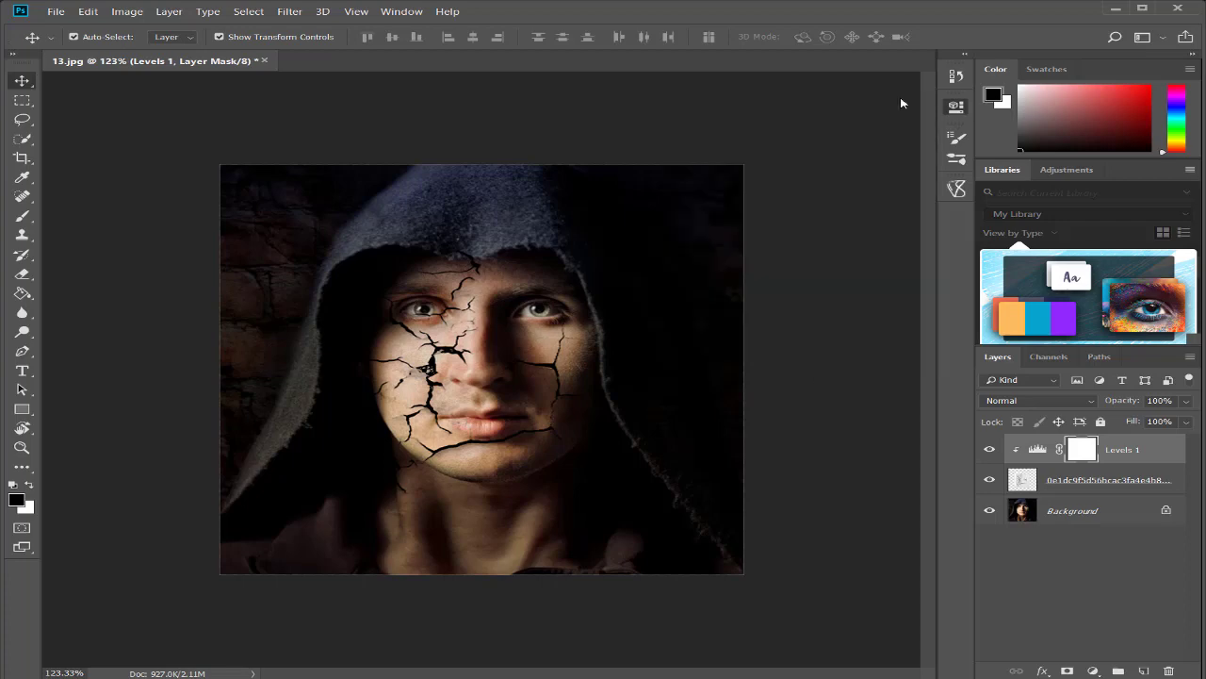
key(z)
click(499, 379)
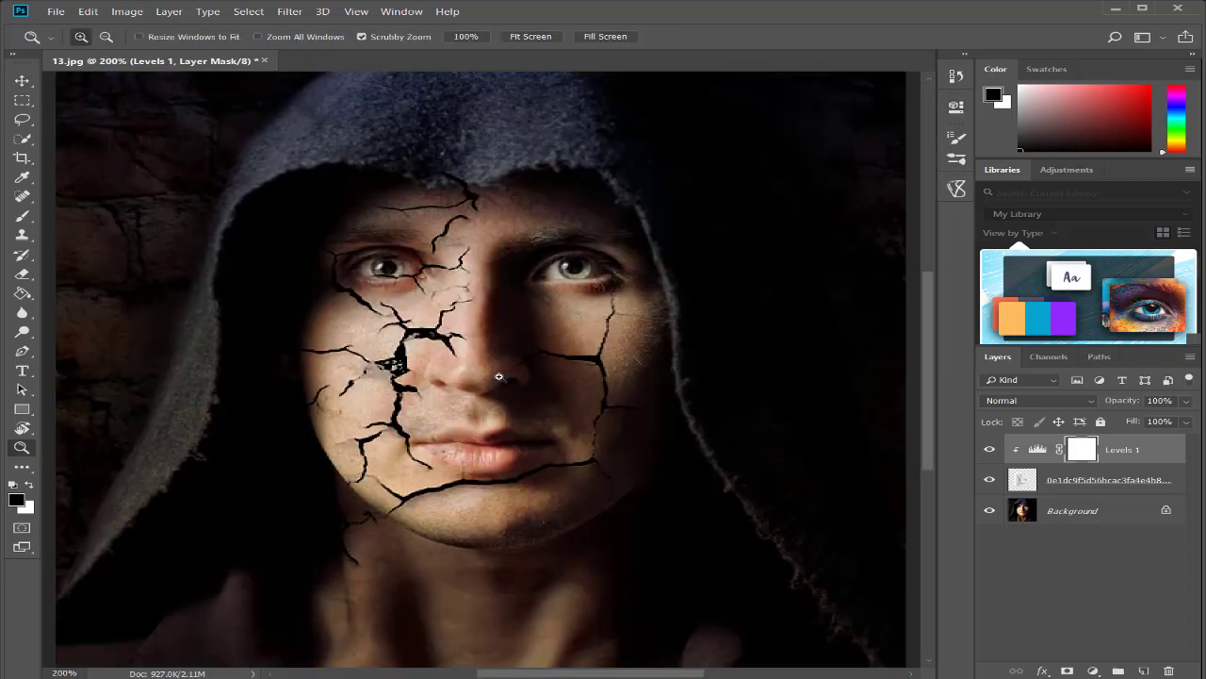
click(498, 376)
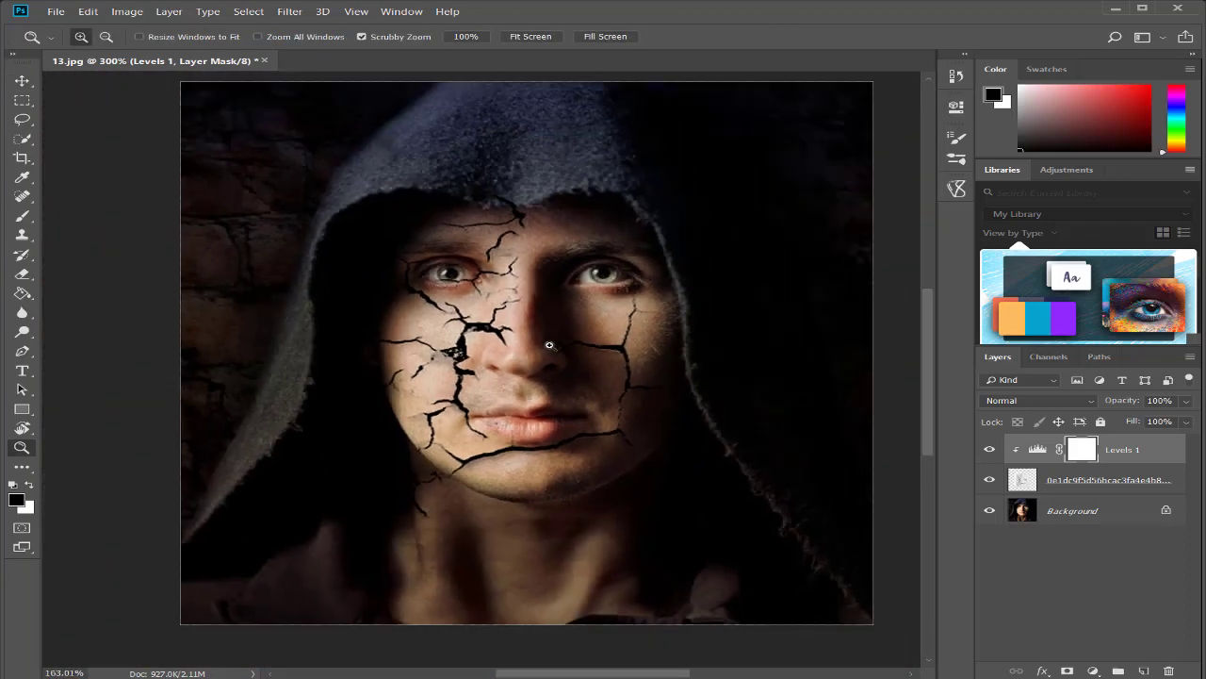
drag(571, 346, 511, 317)
right_click(512, 316)
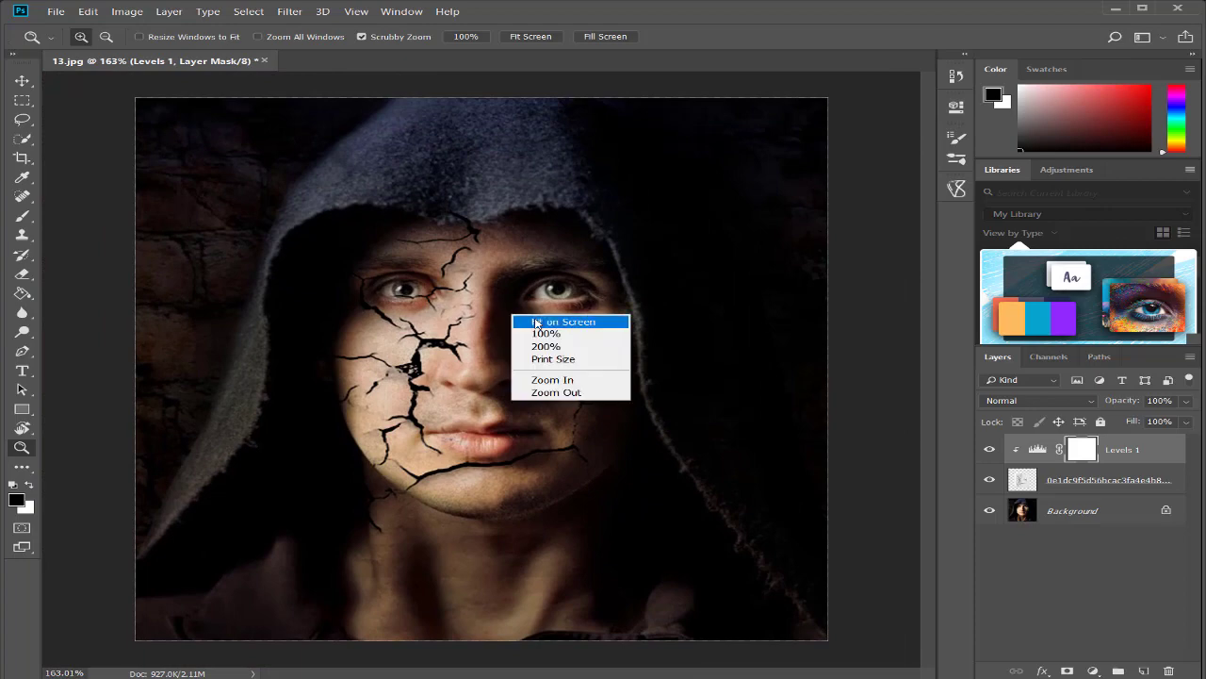
click(1098, 486)
click(1038, 475)
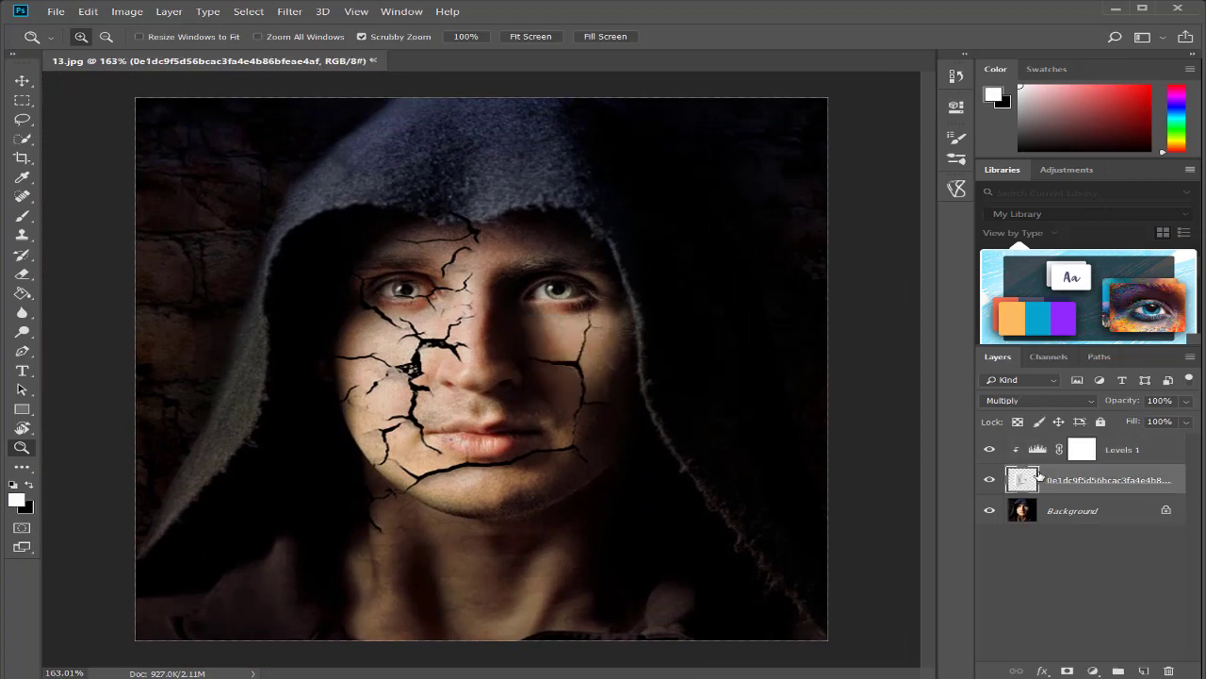
click(1066, 671)
Step: Paint black on the mask to hide cracks on the forehead, neck, lips and left eye
key(b)
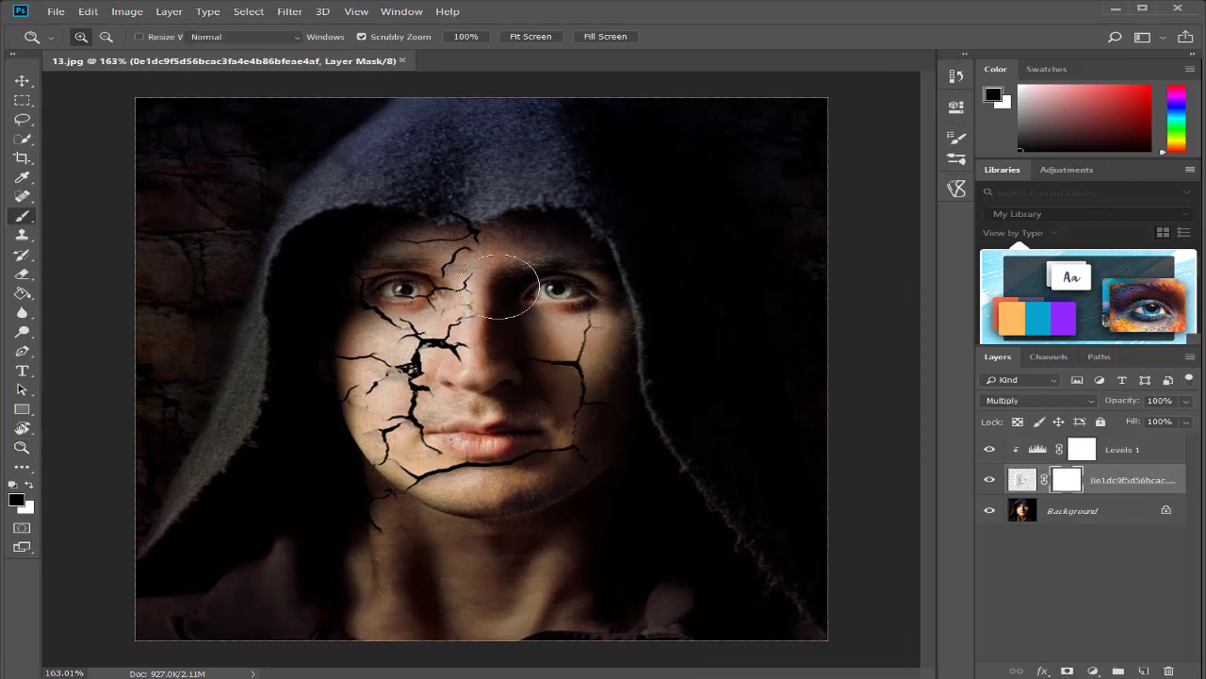
key(x)
drag(482, 230, 471, 197)
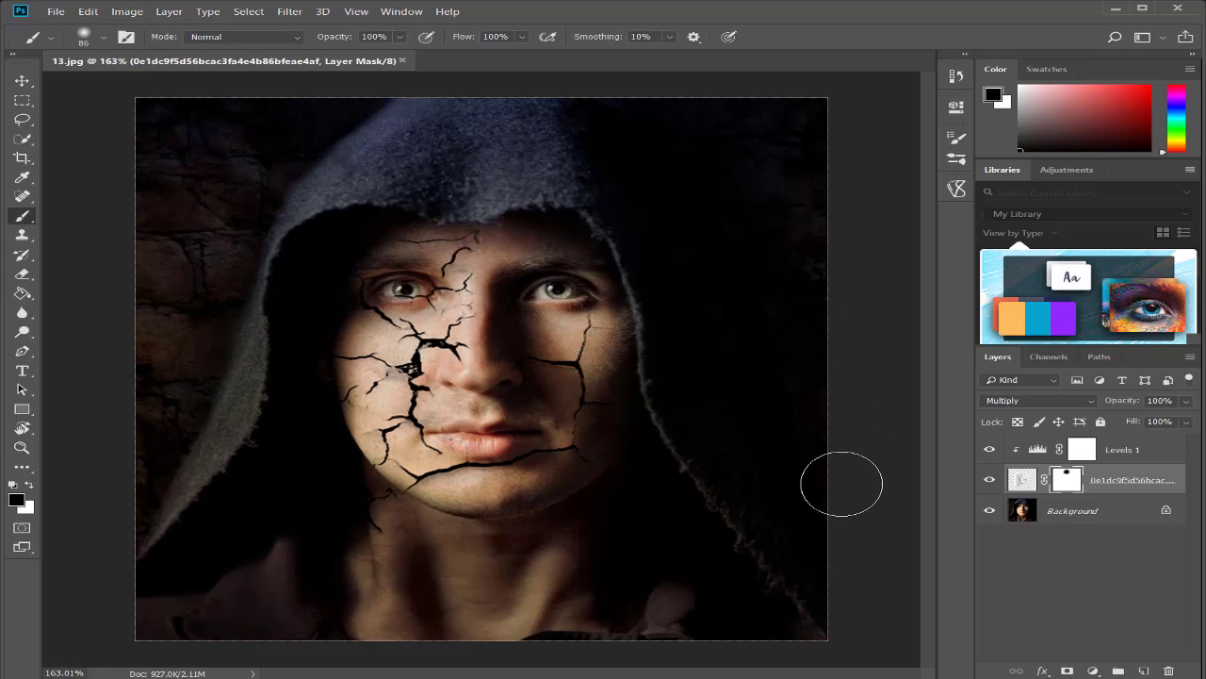
mouse_move(465, 578)
mouse_down()
mouse_move(588, 597)
mouse_move(490, 541)
mouse_move(464, 557)
mouse_up()
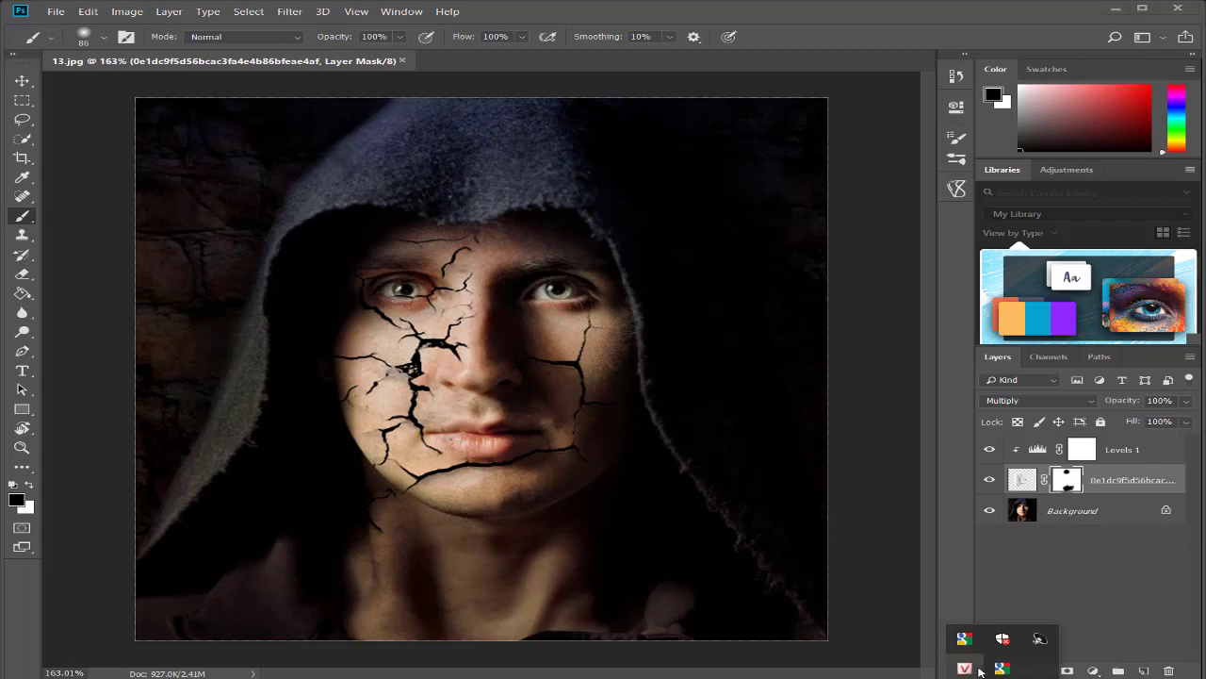
key(bracketleft)
key(bracketleft)
key(bracketleft)
key(bracketleft)
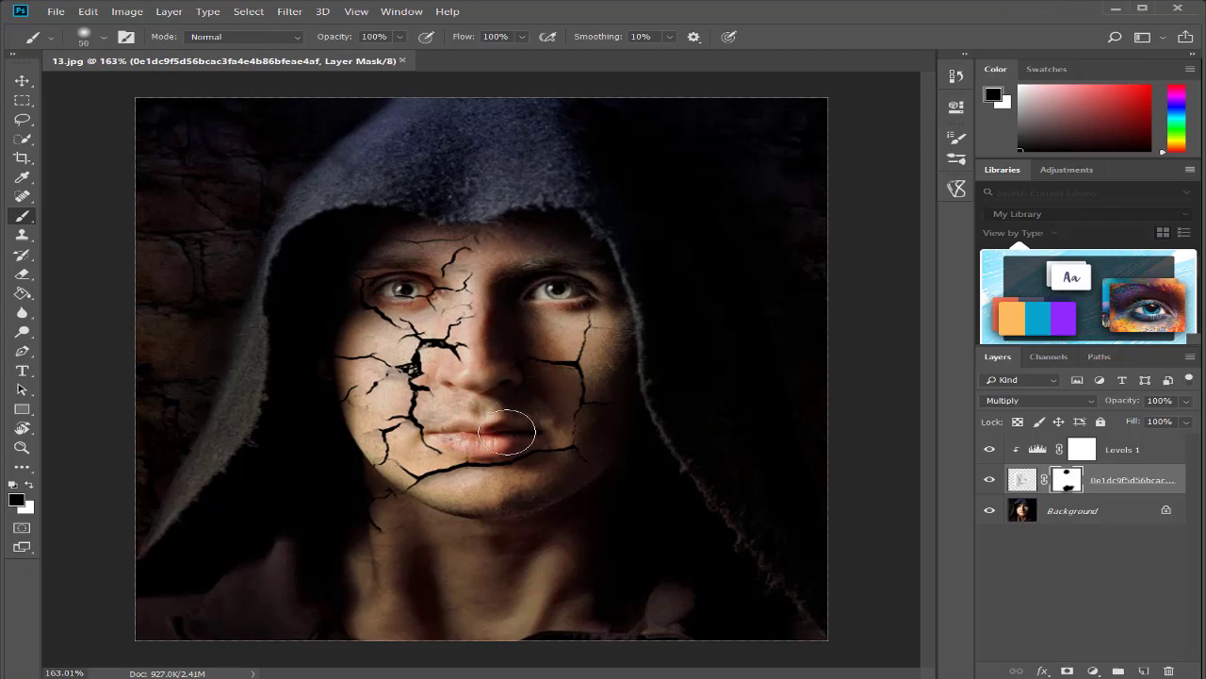
key(bracketleft)
drag(509, 422, 463, 431)
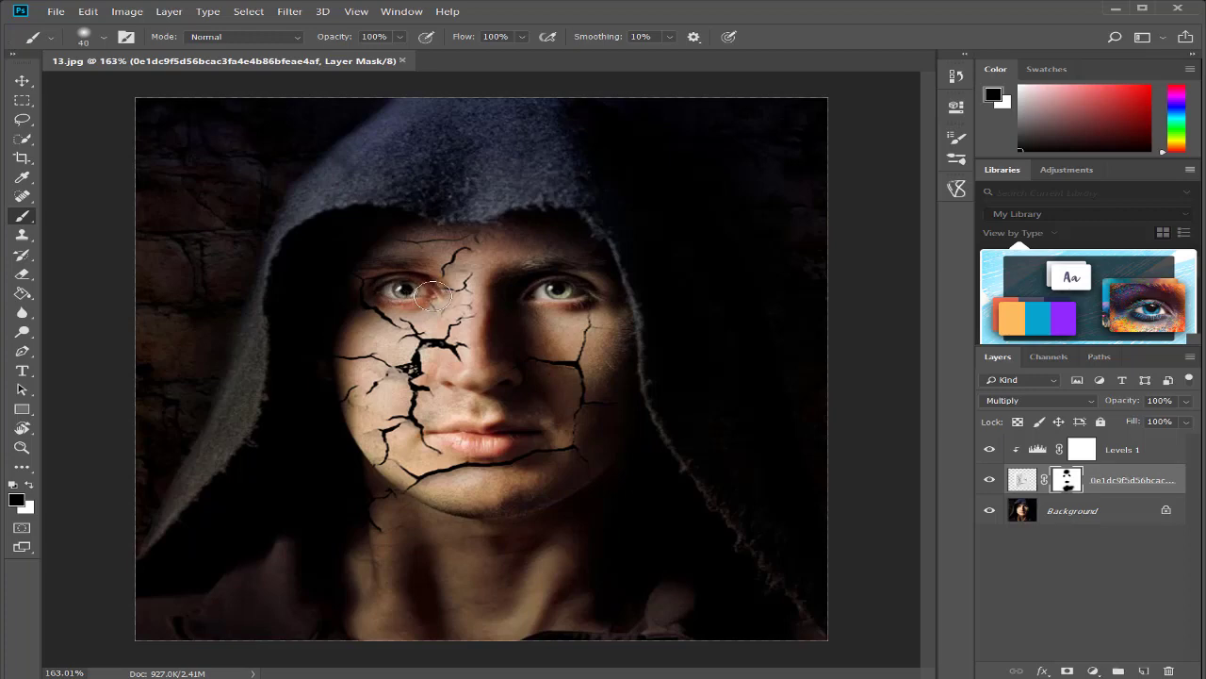
drag(420, 292, 396, 286)
click(1018, 477)
Step: Warp the cracks over the face with Liquify's Forward Warp, using a lowered backdrop opacity
right_click(1033, 482)
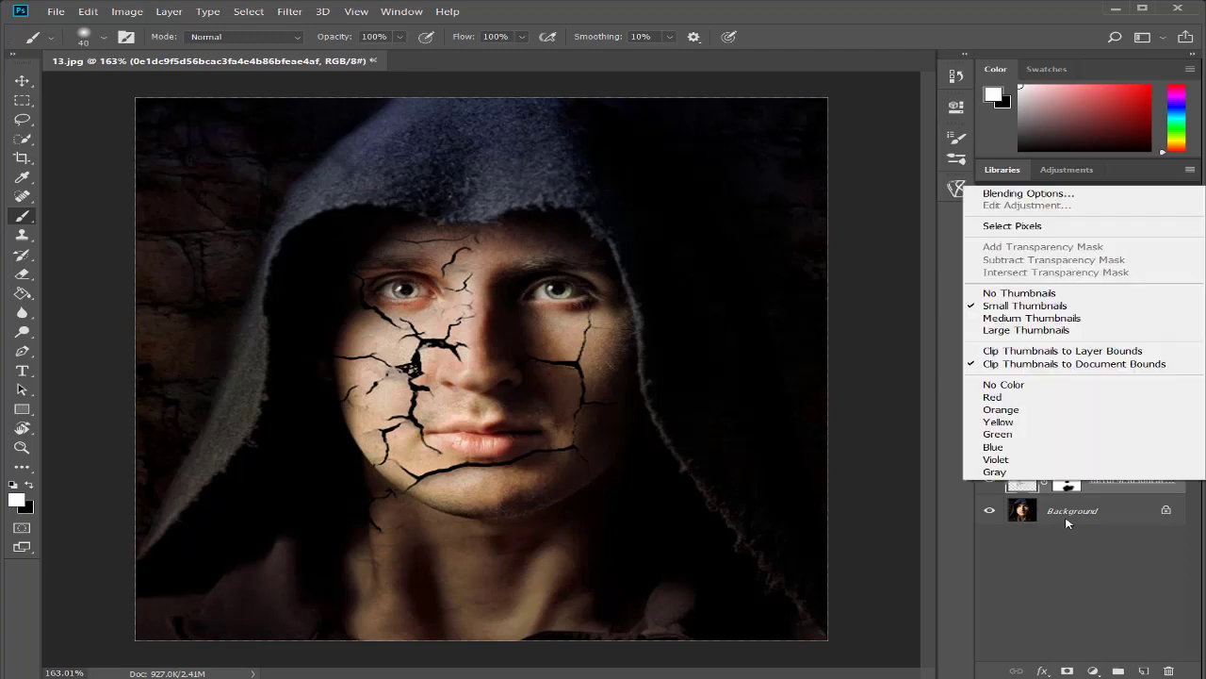
click(287, 12)
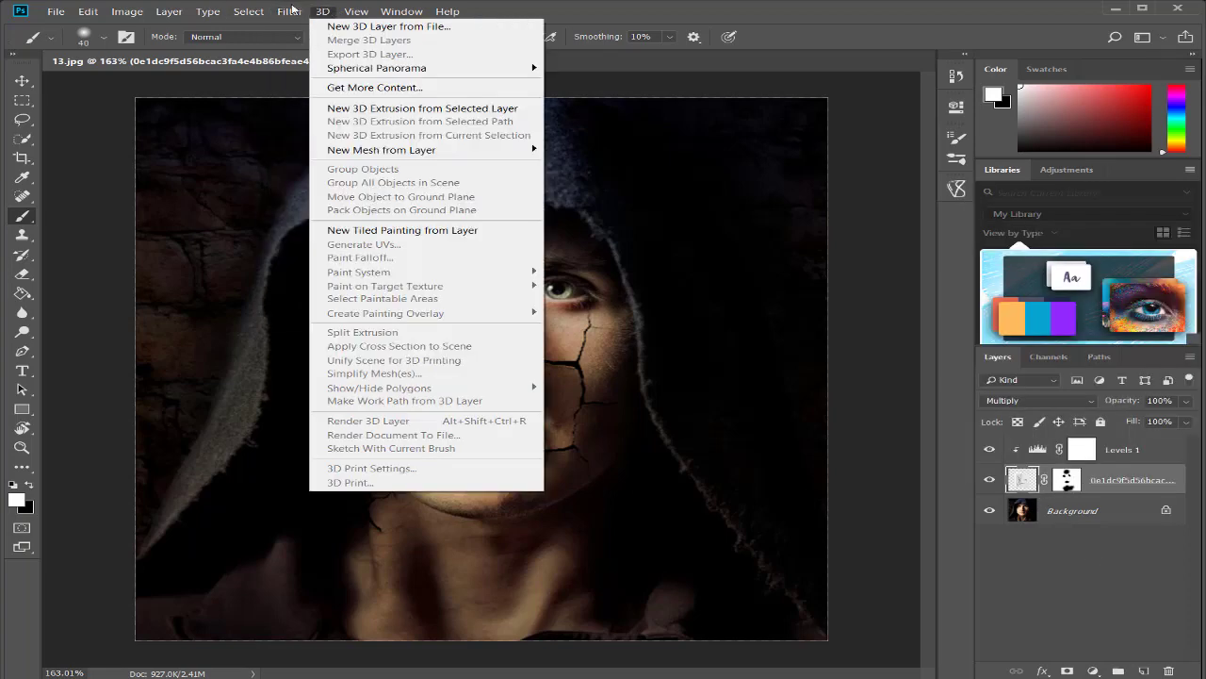
click(333, 121)
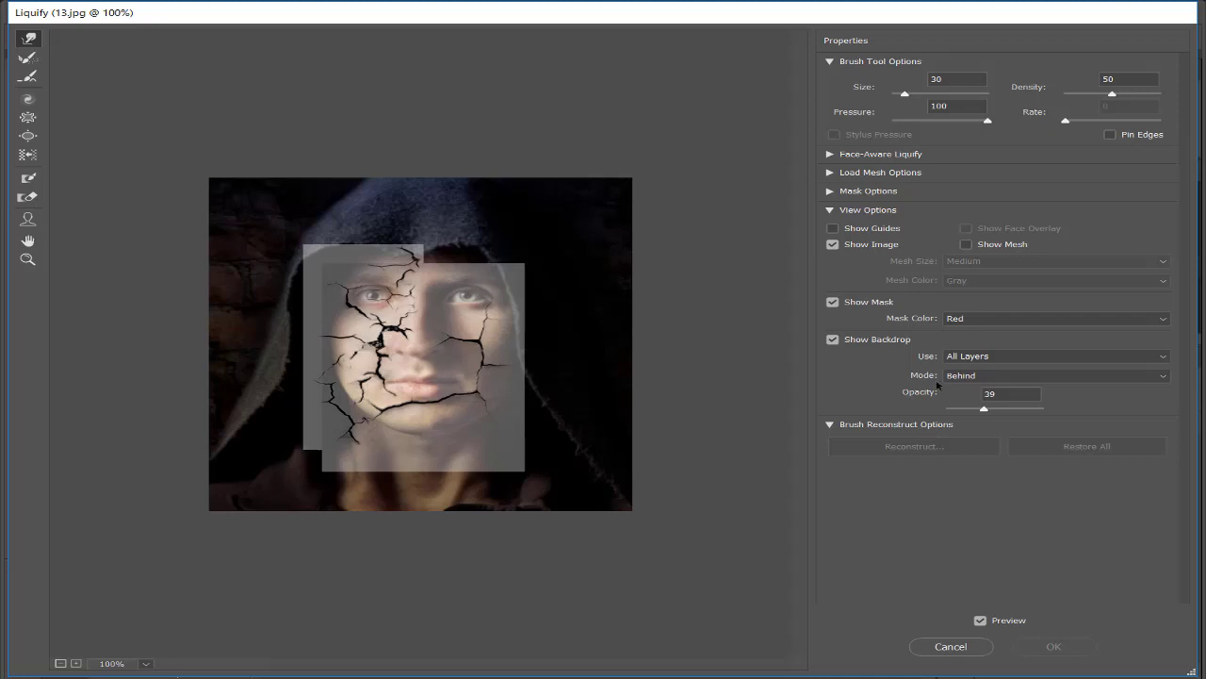
mouse_move(996, 407)
mouse_down()
mouse_move(1007, 411)
mouse_move(969, 409)
mouse_up()
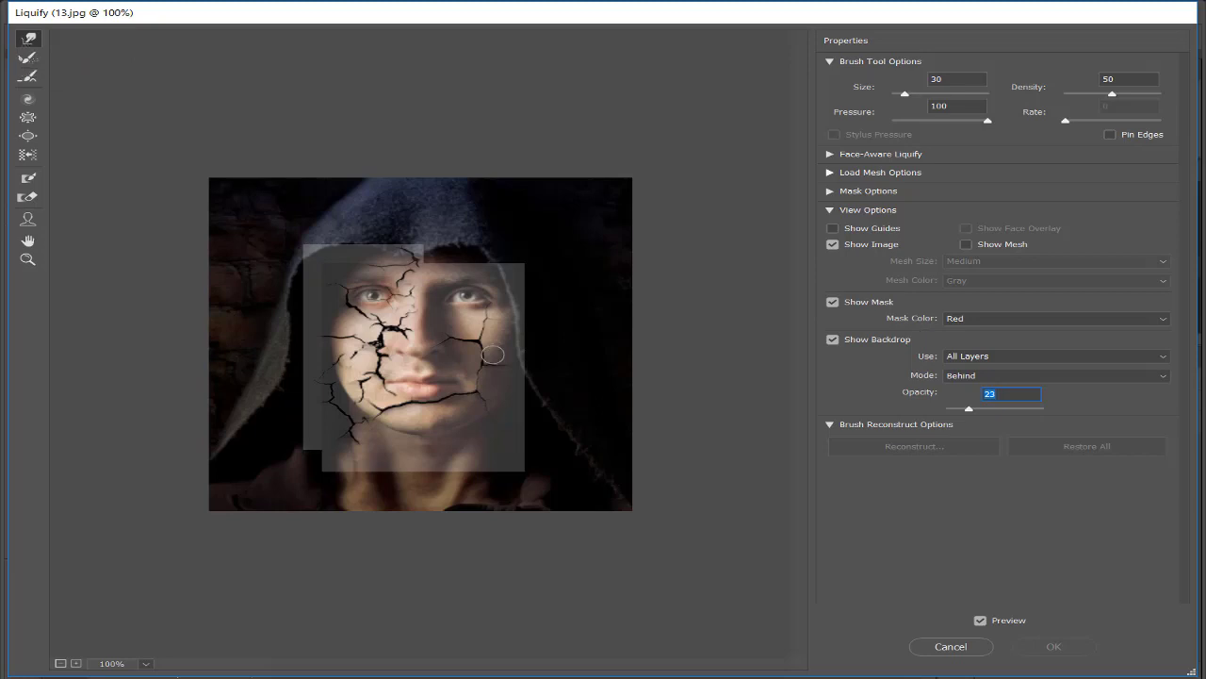
click(402, 331)
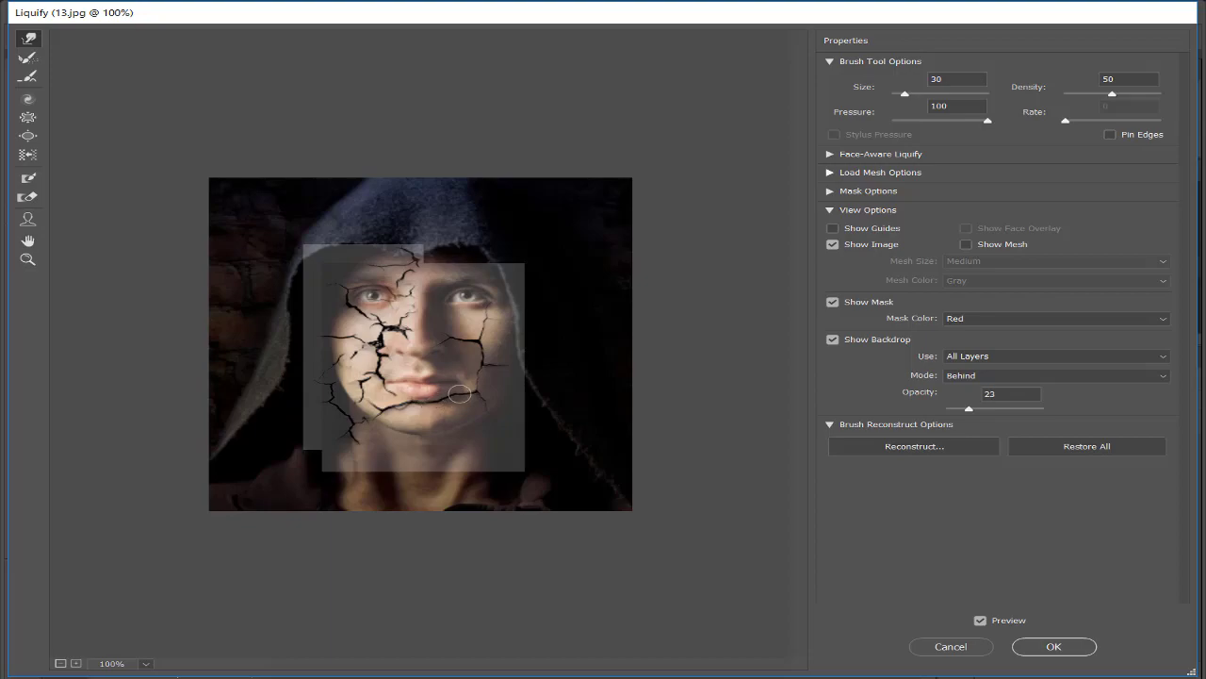
click(1054, 647)
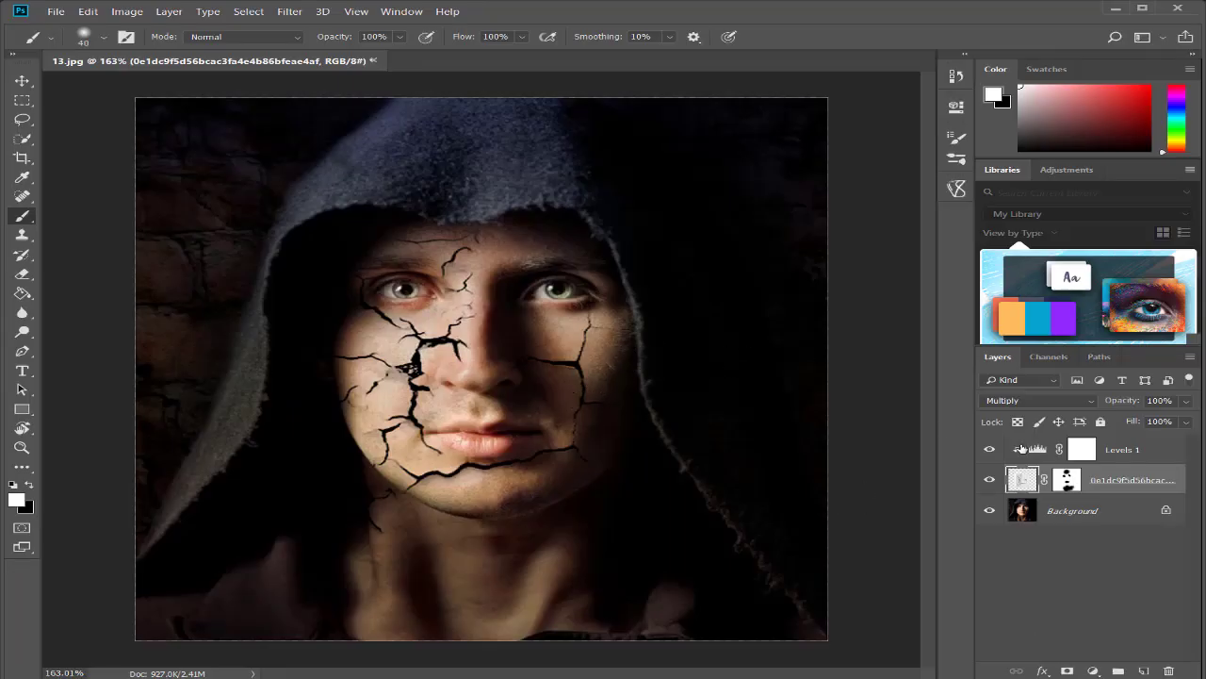
Step: Sharpen the crack layer with Unsharp Mask: Amount 60%, Radius 3.0 px, Threshold 0
click(290, 12)
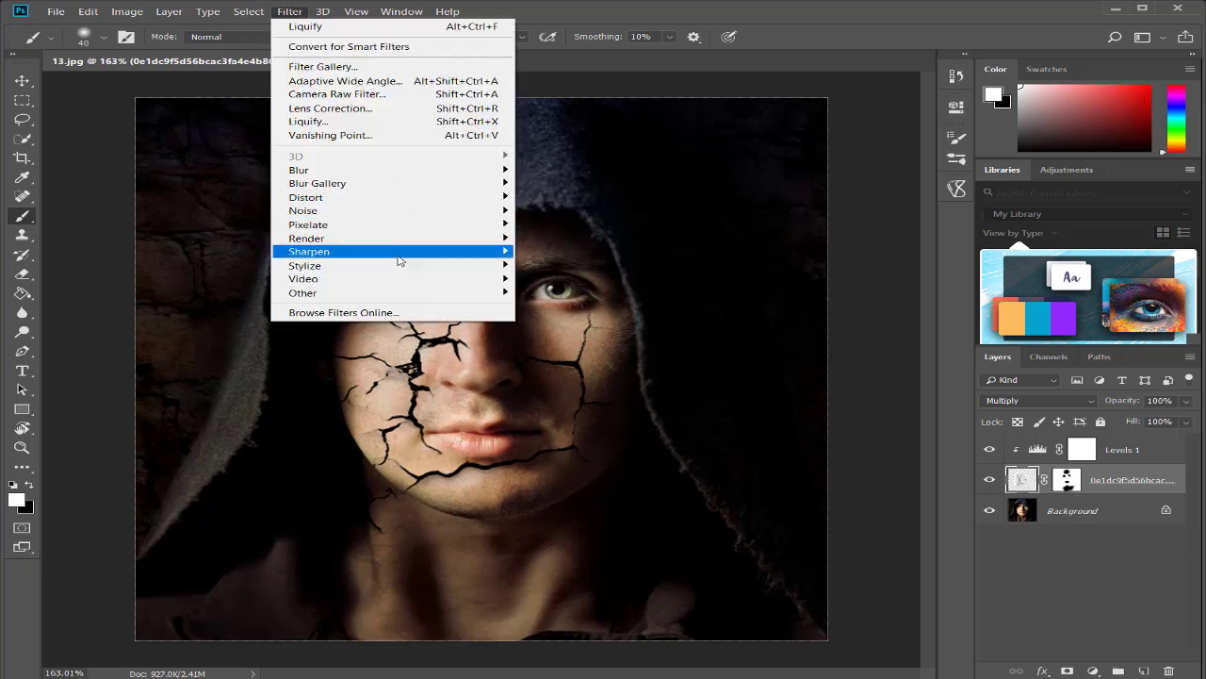
mouse_move(309, 252)
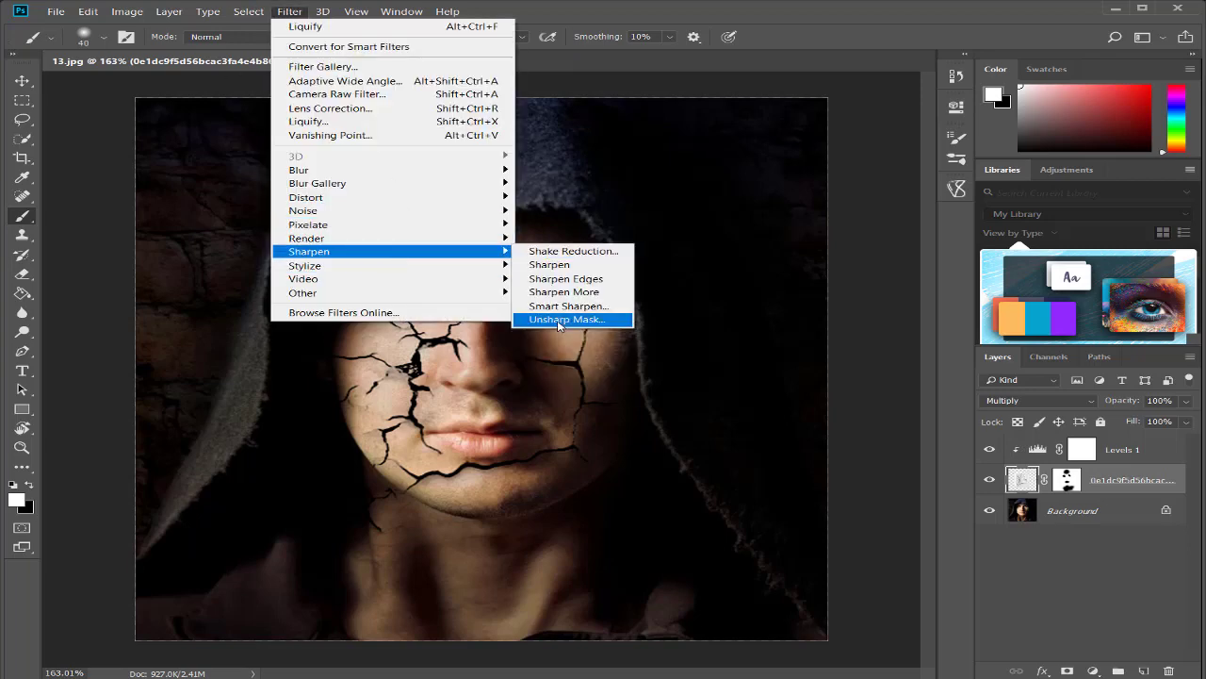
click(569, 319)
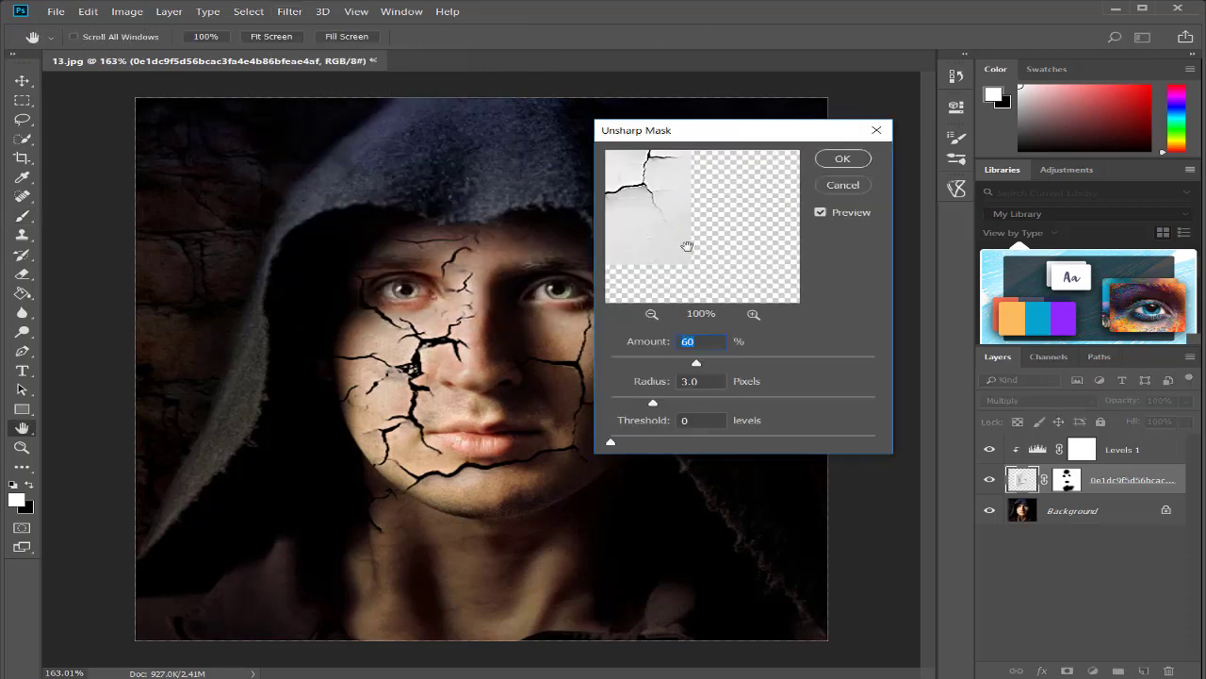
drag(663, 256, 794, 191)
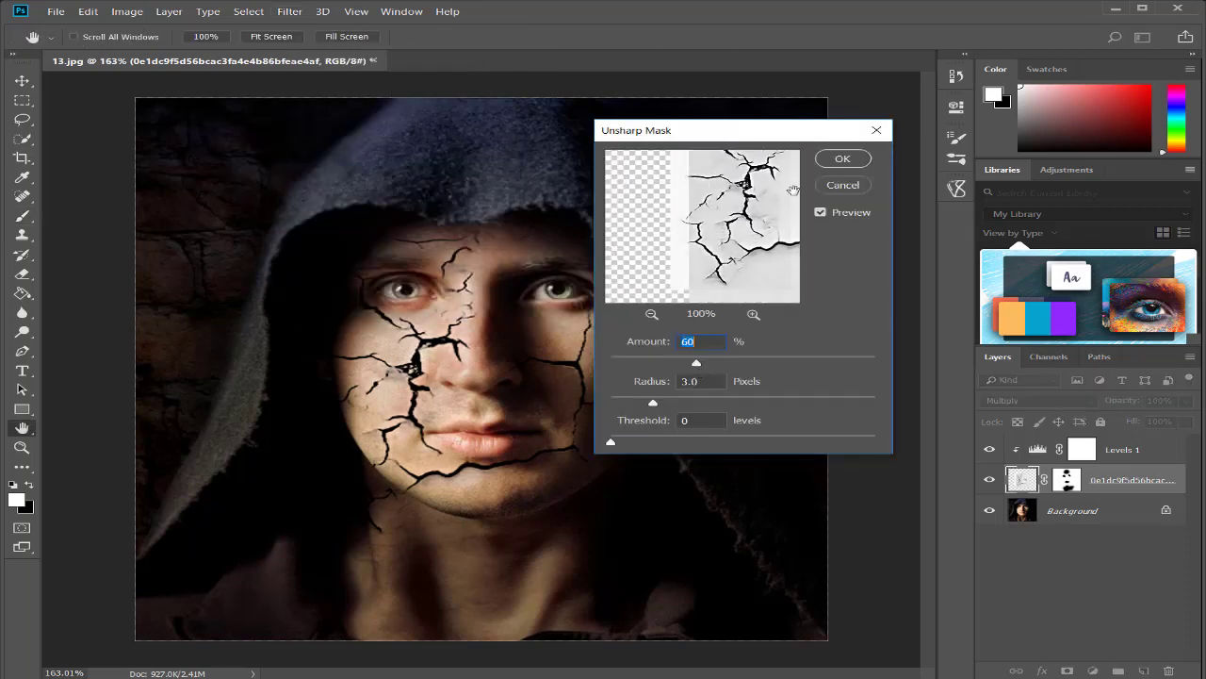
click(842, 159)
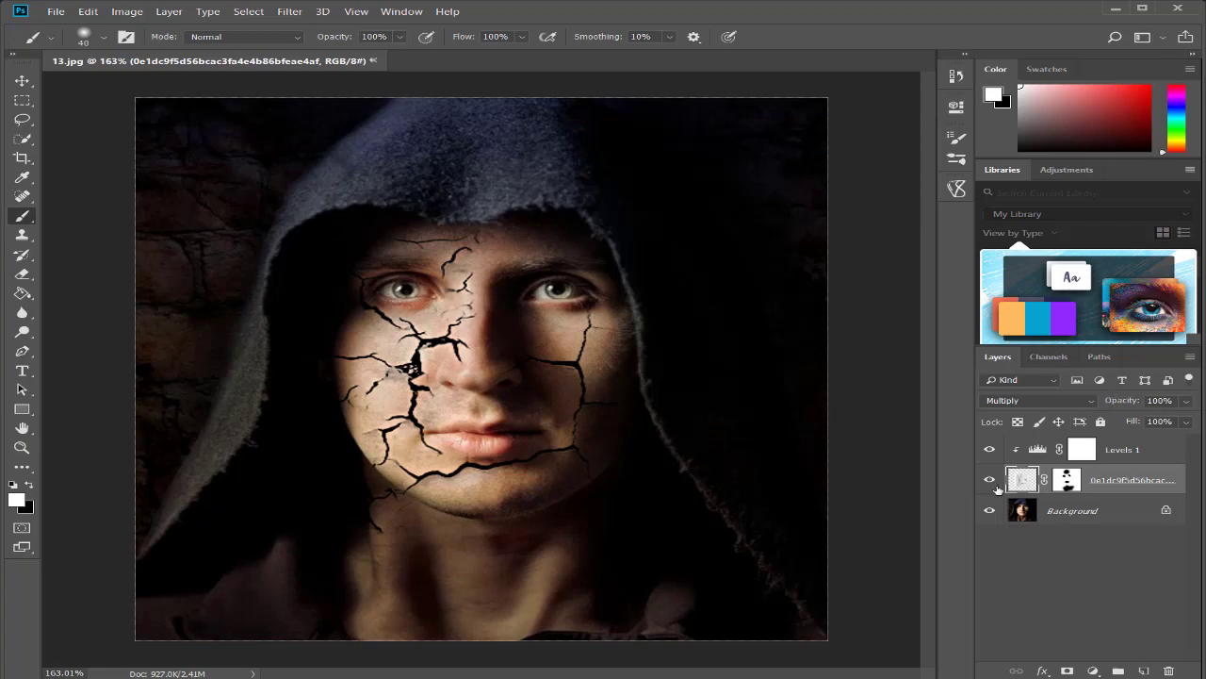
Step: Stamp all visible layers into a new Layer 1 above Levels 1 and desaturate it
click(1122, 452)
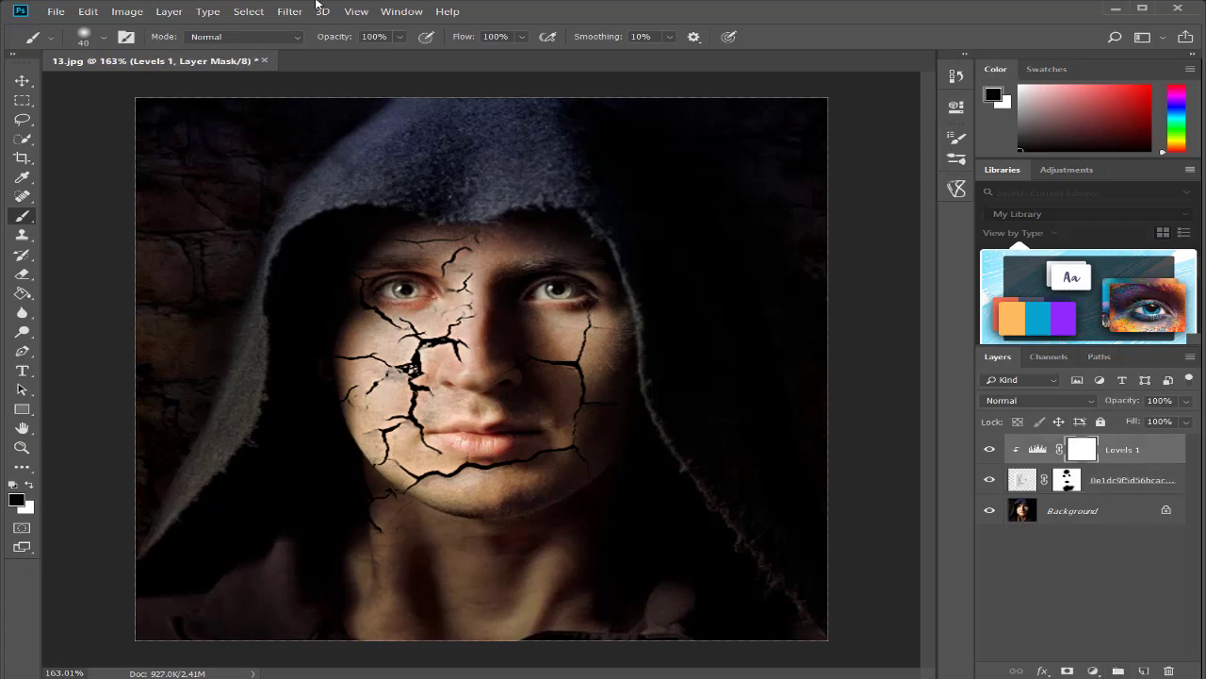
key(ctrl+shift+alt+e)
key(x)
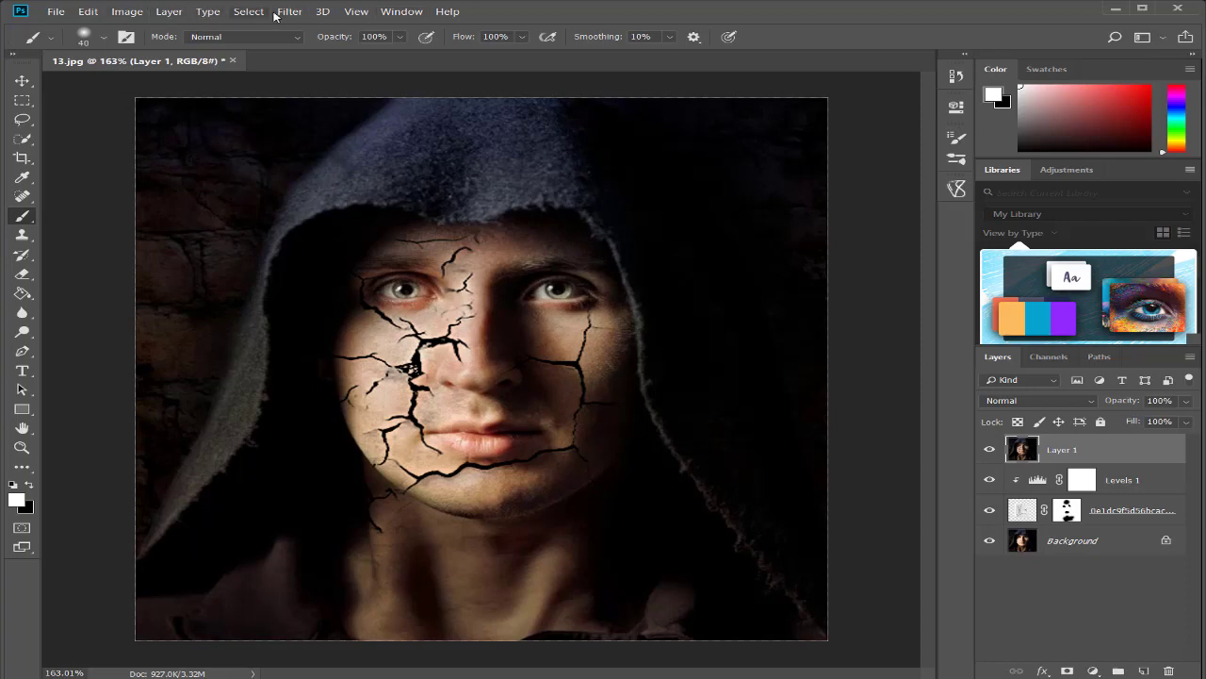
click(253, 17)
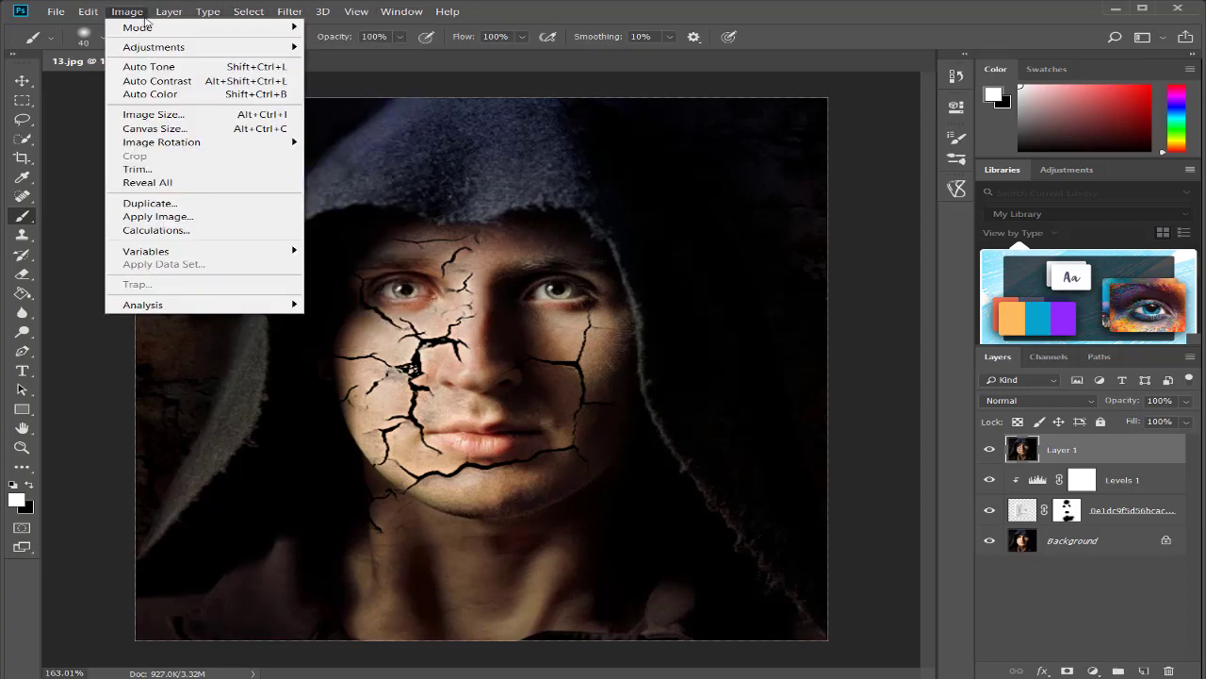
mouse_move(154, 47)
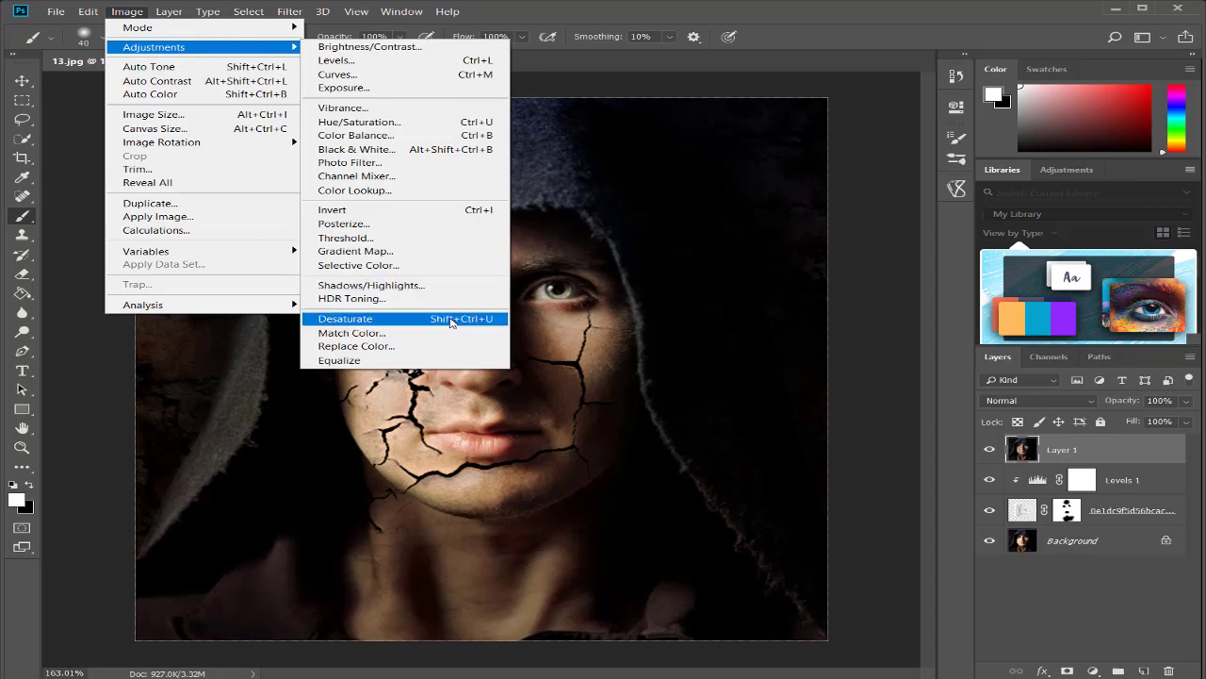
click(453, 321)
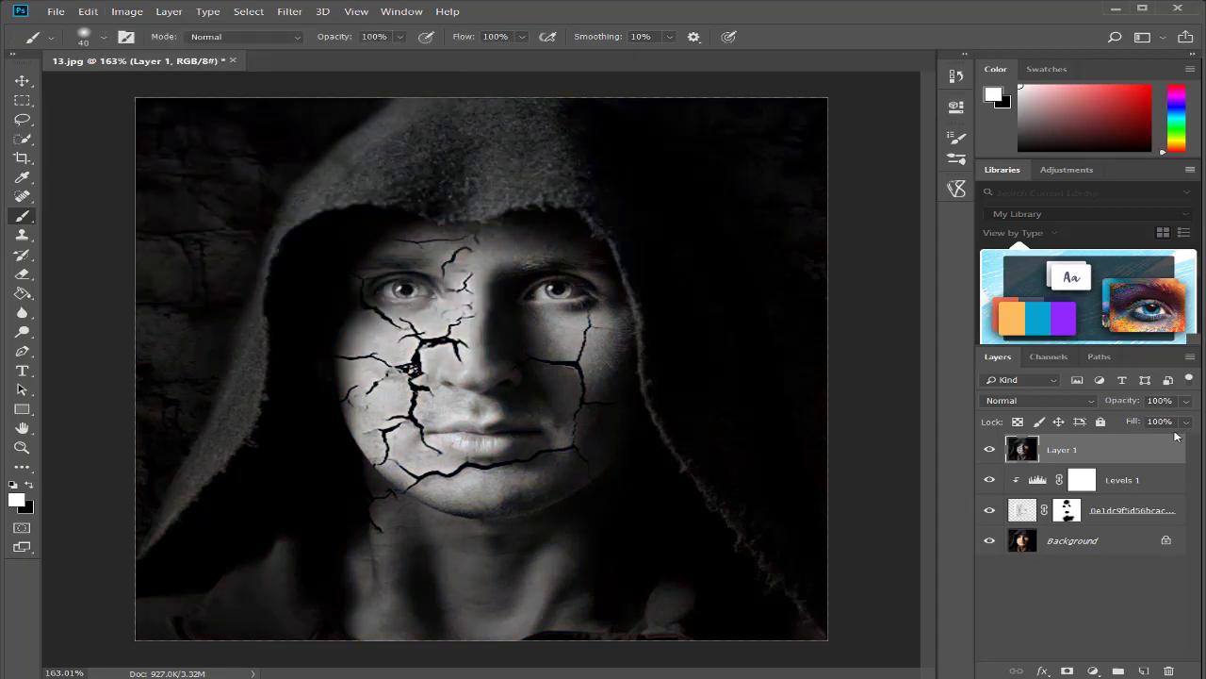
Step: Set Layer 1 to Soft Light blend mode at 60% opacity
click(1043, 401)
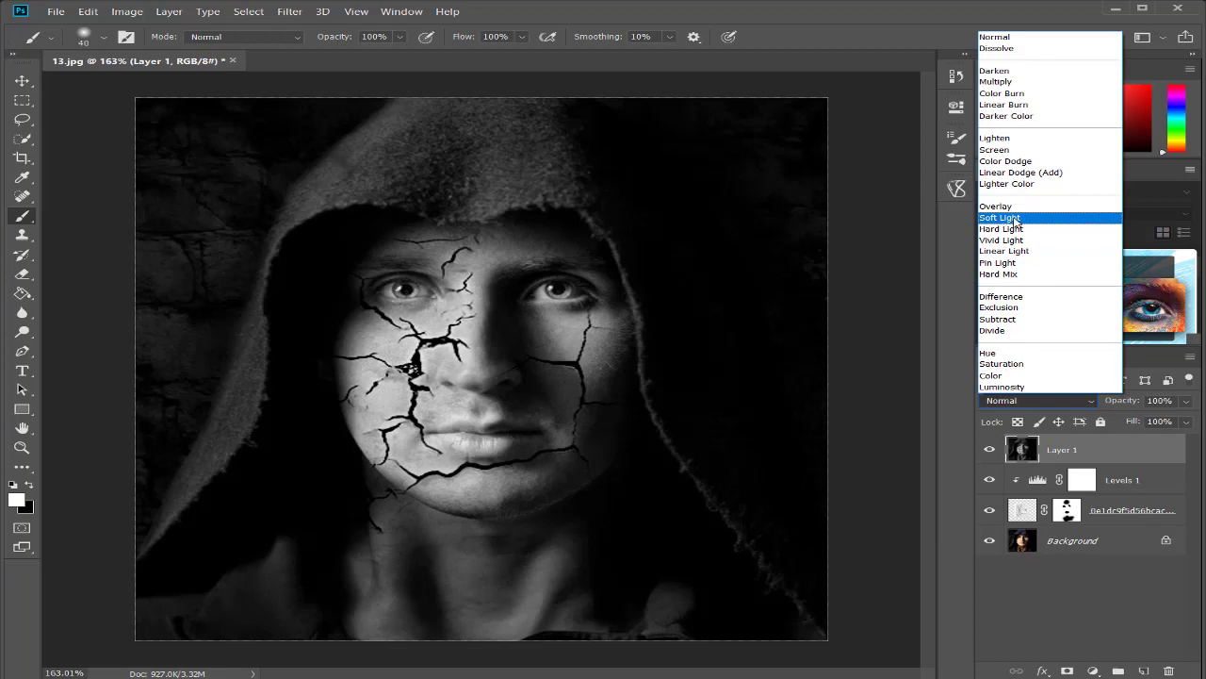
click(1003, 219)
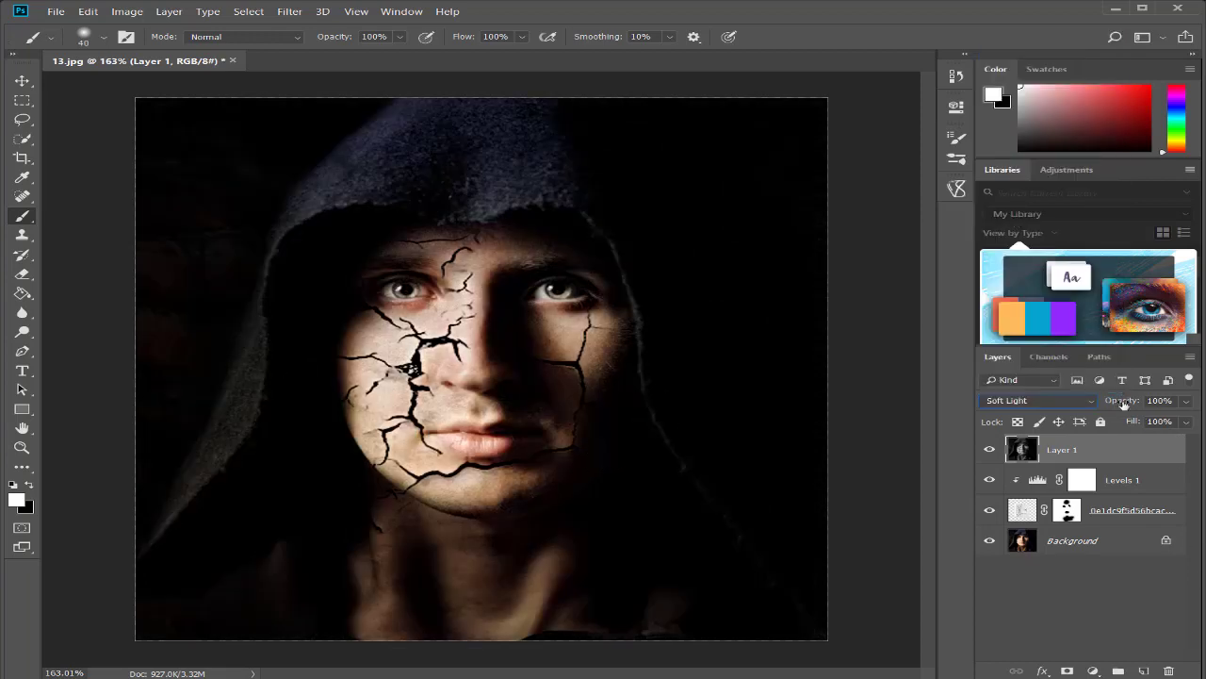
drag(1124, 403, 1089, 404)
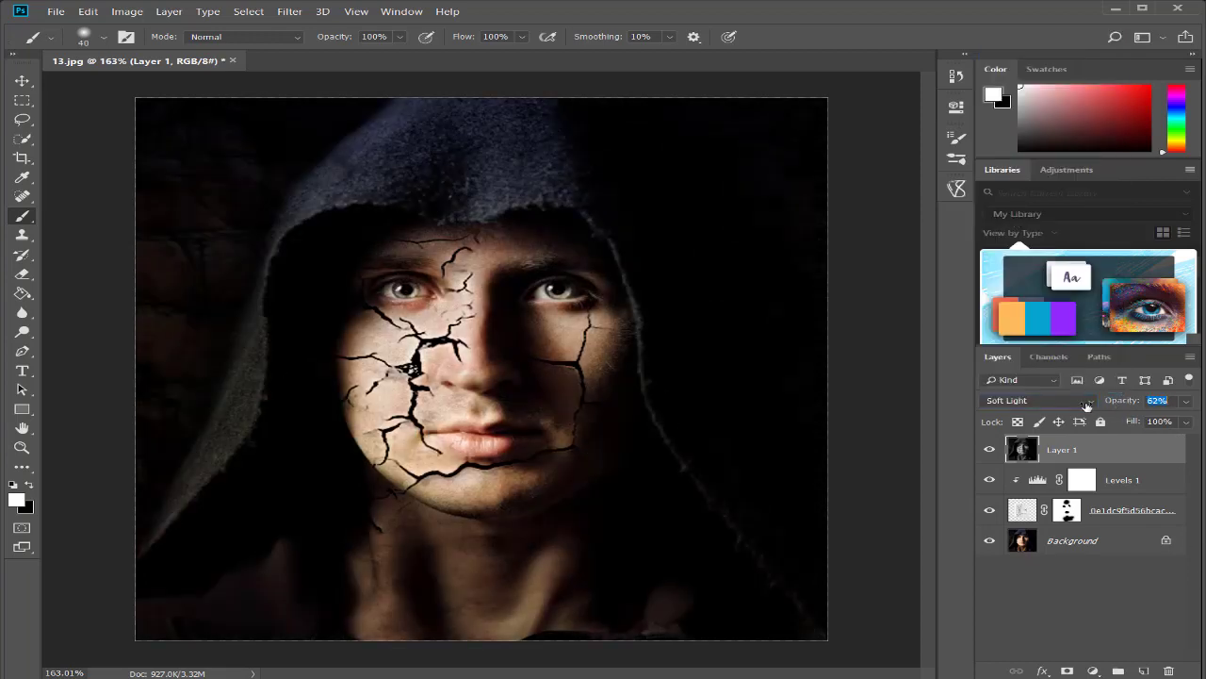
text(60)
key(Return)
Step: Zoom out and fit the finished cracked-face portrait on screen for review
click(23, 448)
drag(591, 424, 524, 366)
right_click(524, 365)
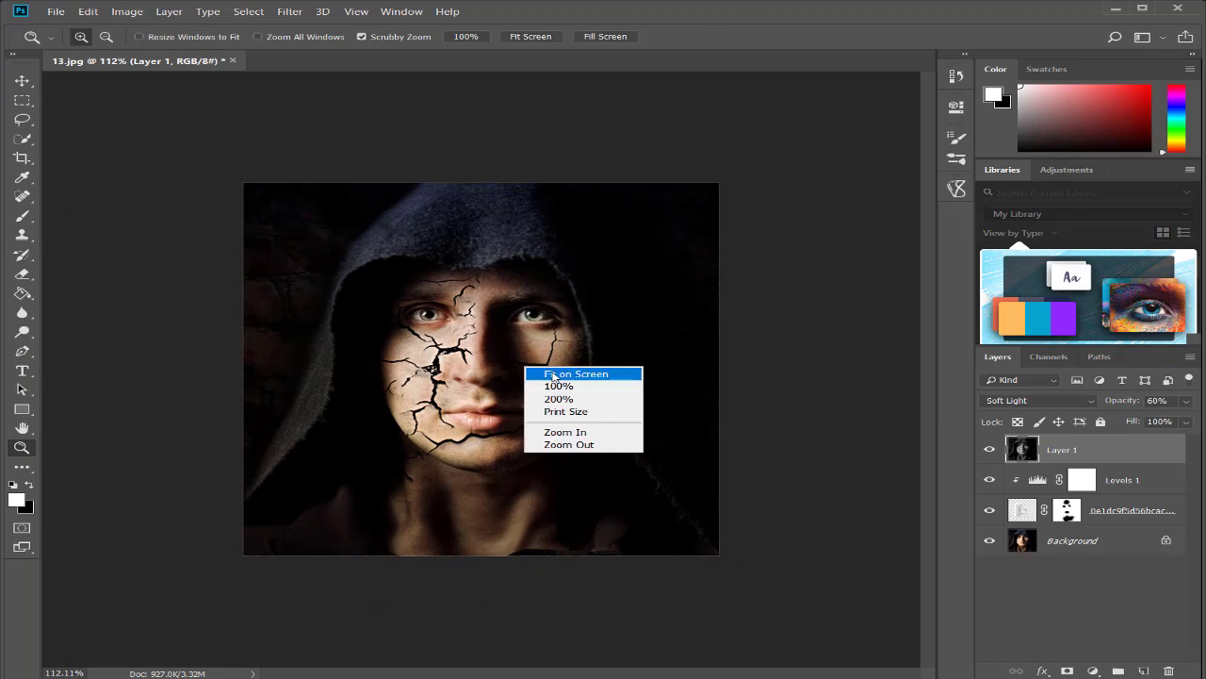
click(554, 375)
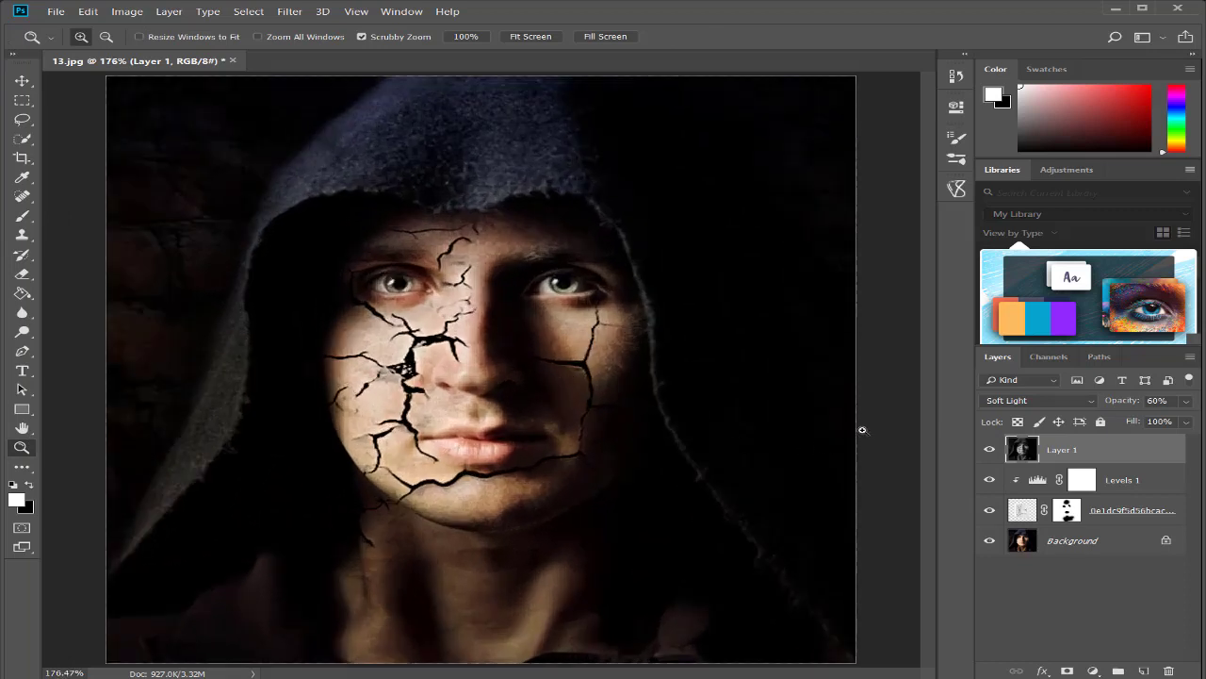